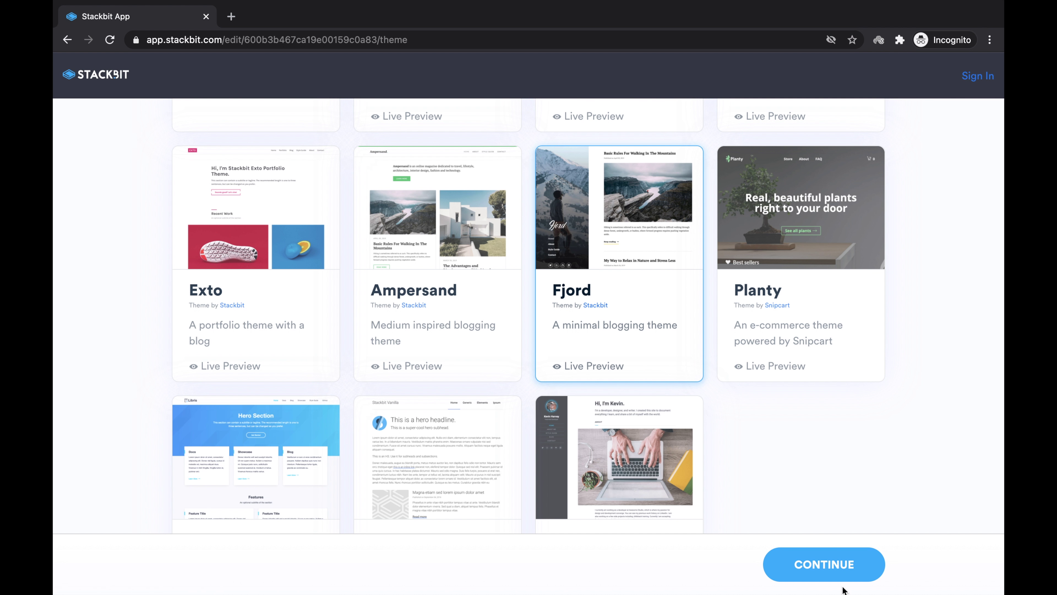
Confirm the Fjord theme for the new site and keep Gatsby as its static site generator.
click(832, 569)
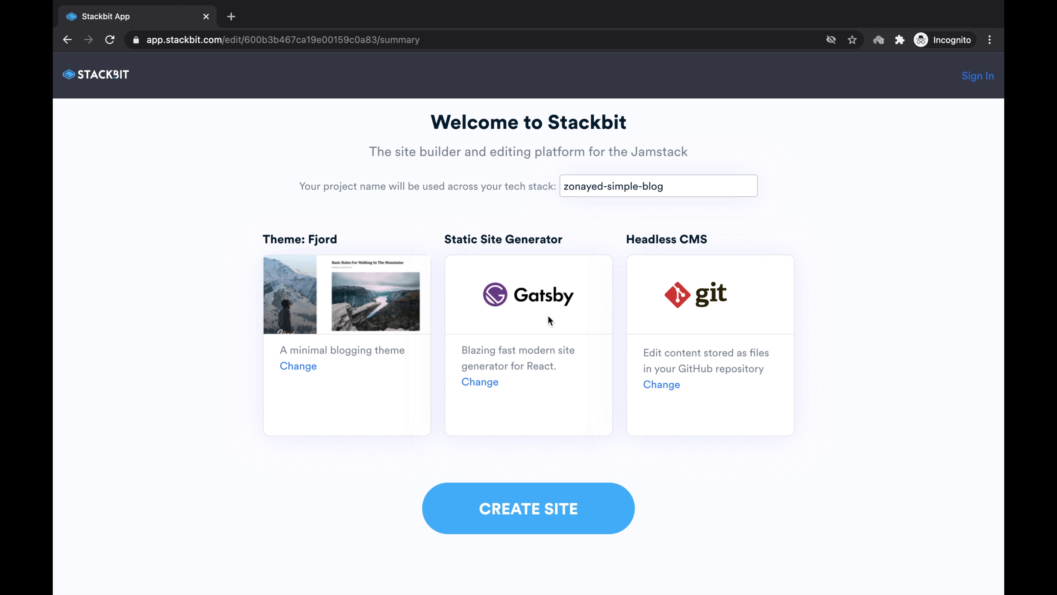
click(481, 381)
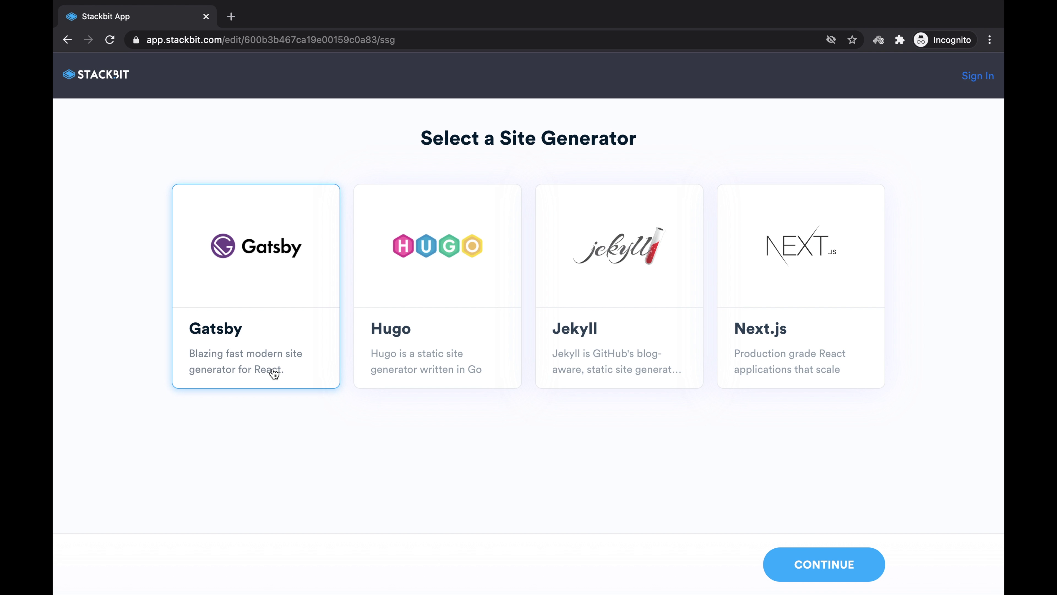
click(832, 556)
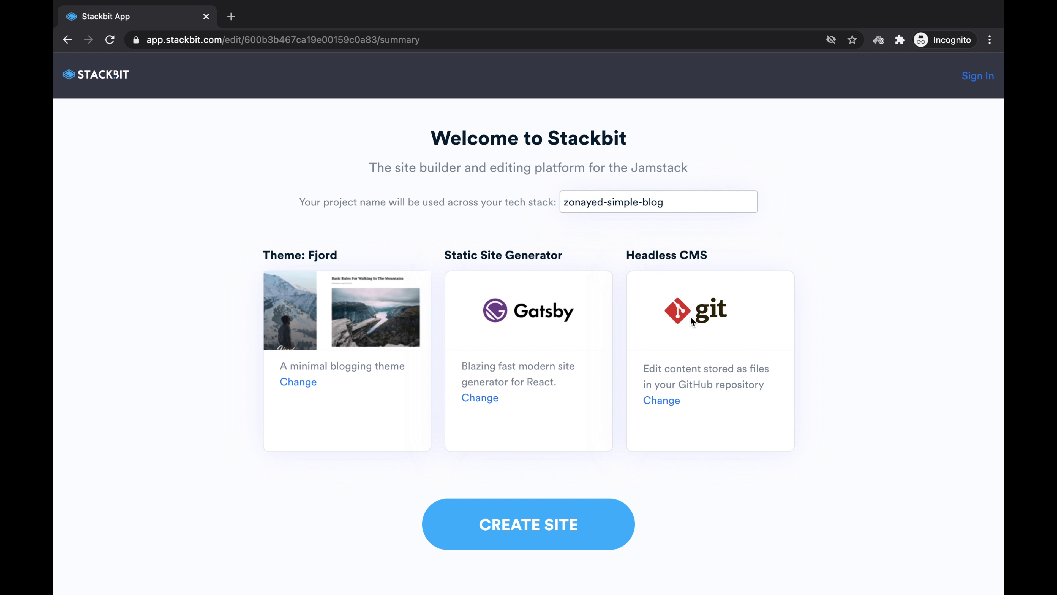
Change the project's headless CMS to Forestry and confirm the selection.
click(660, 402)
scroll(129, 358, down, 2)
scroll(129, 360, down, 1)
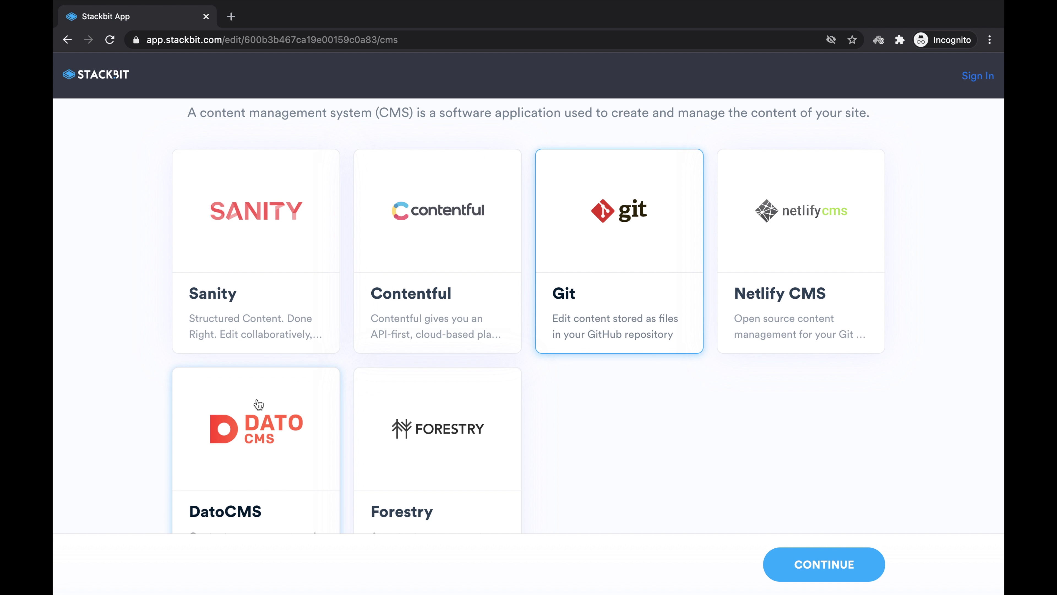
scroll(256, 438, down, 2)
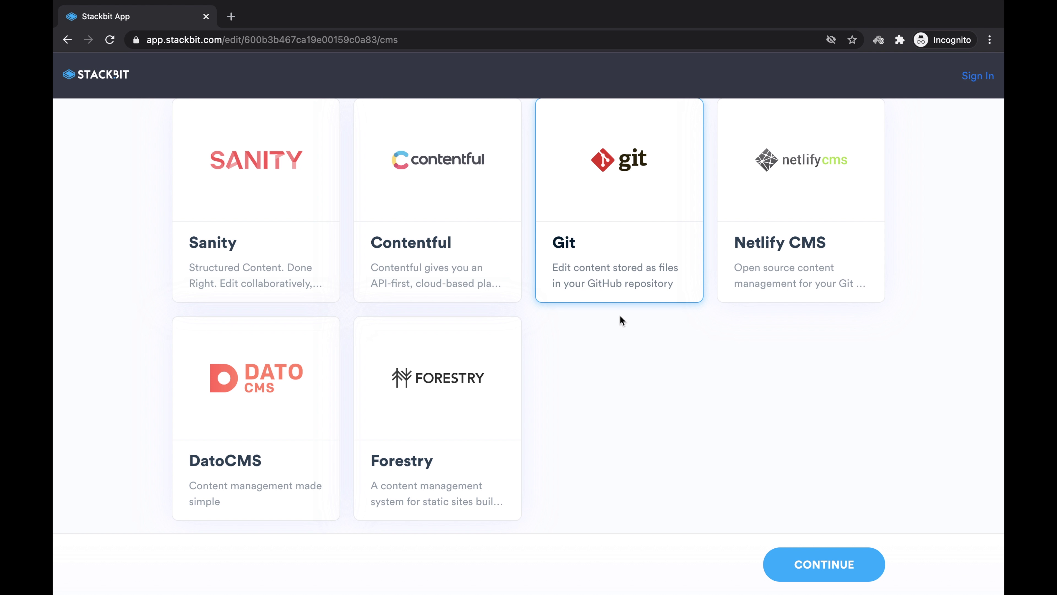
scroll(621, 318, up, 1)
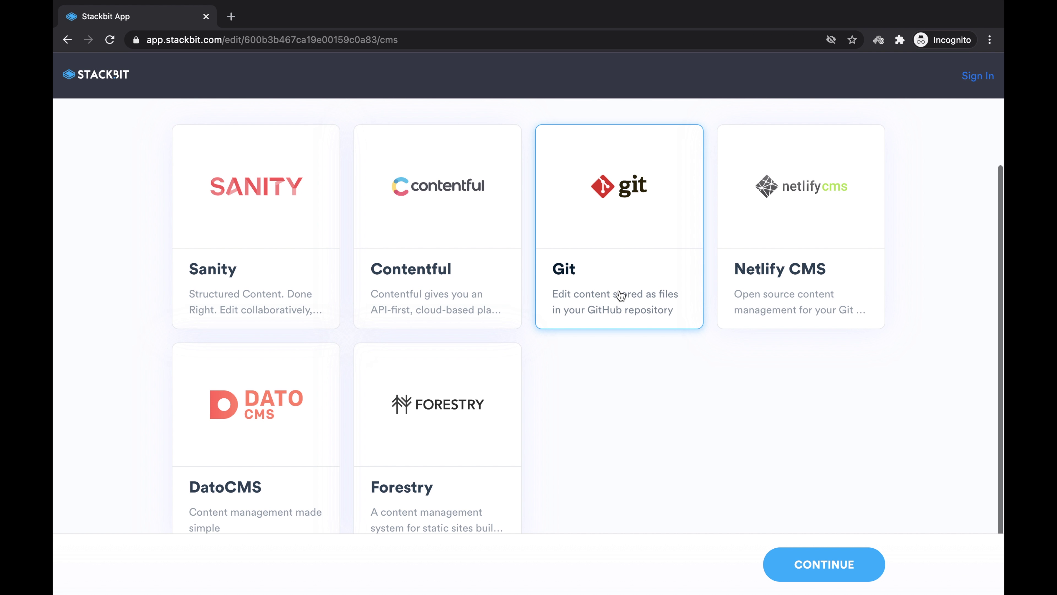
scroll(620, 295, down, 1)
scroll(619, 296, up, 2)
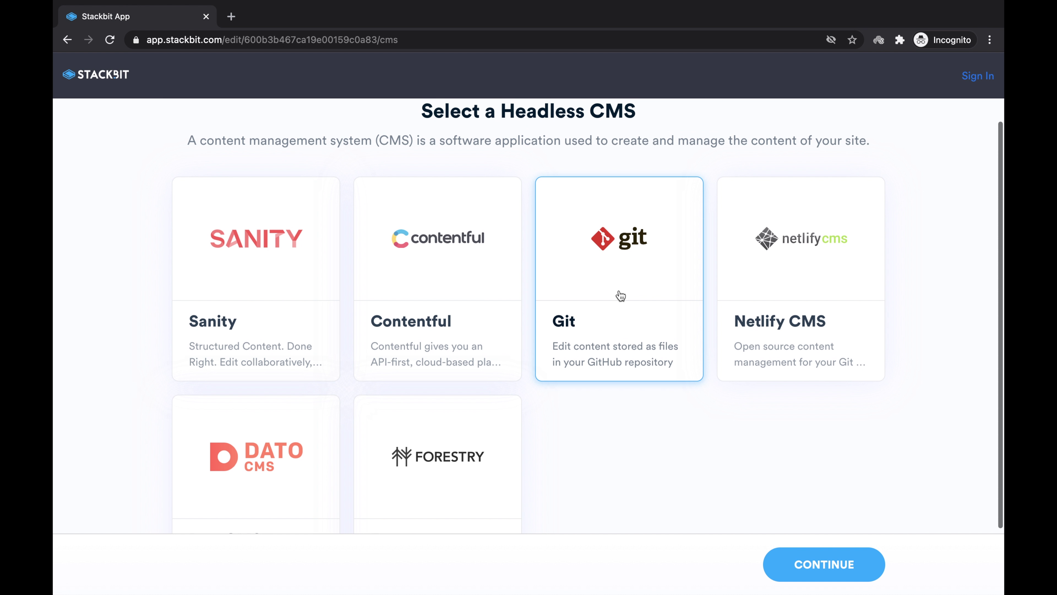
scroll(610, 286, down, 2)
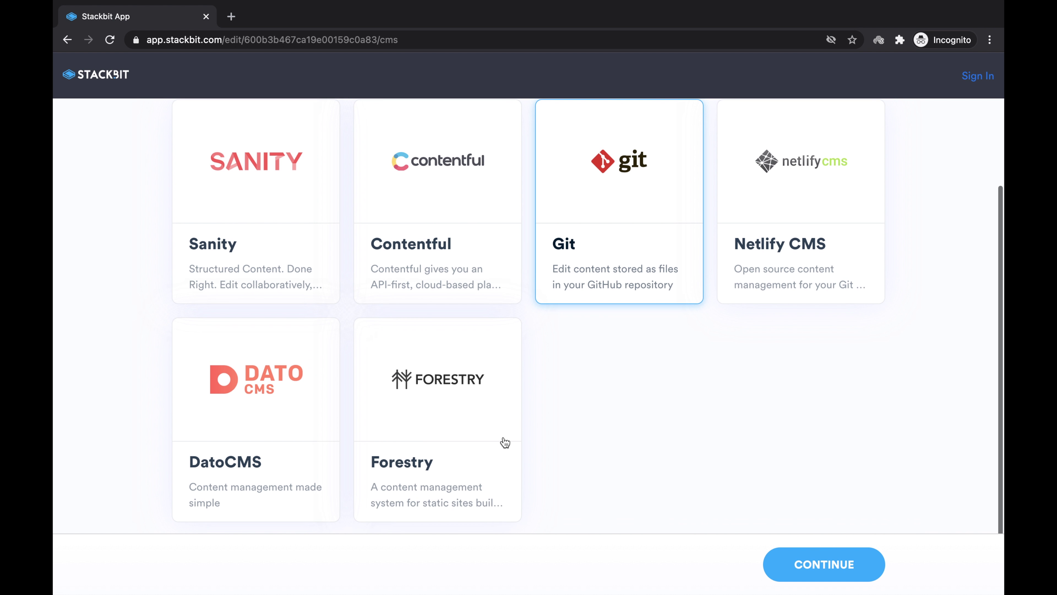
click(467, 454)
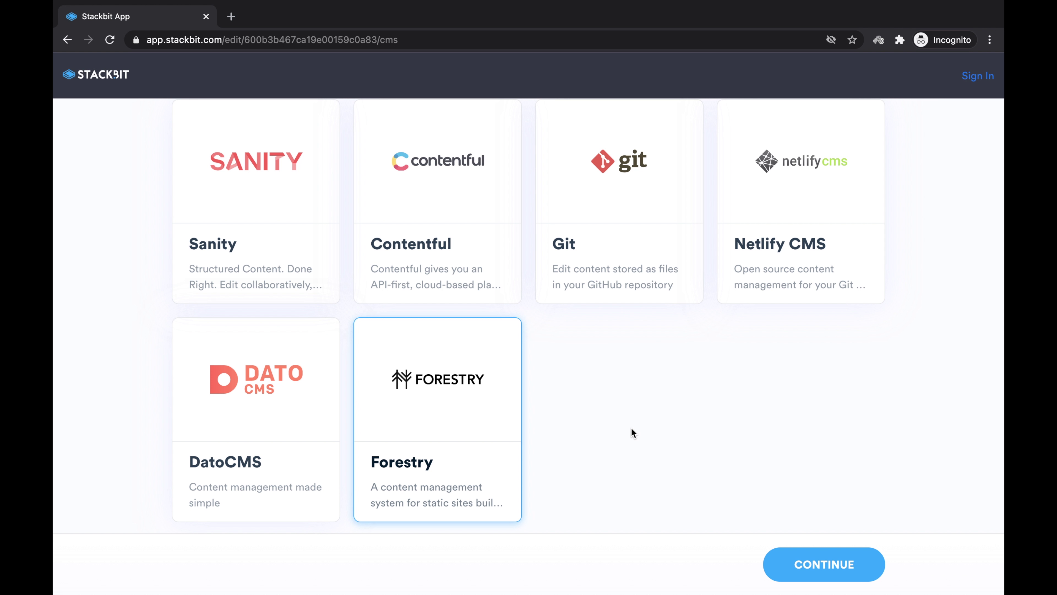
click(803, 564)
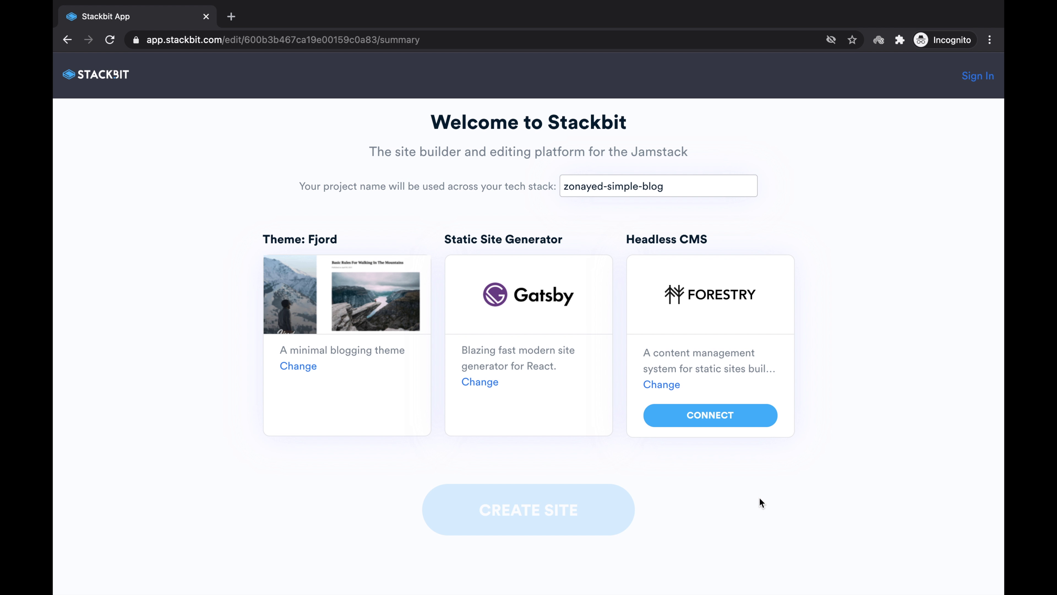
Start connecting the project to Forestry, choosing GitHub as the login provider.
click(716, 424)
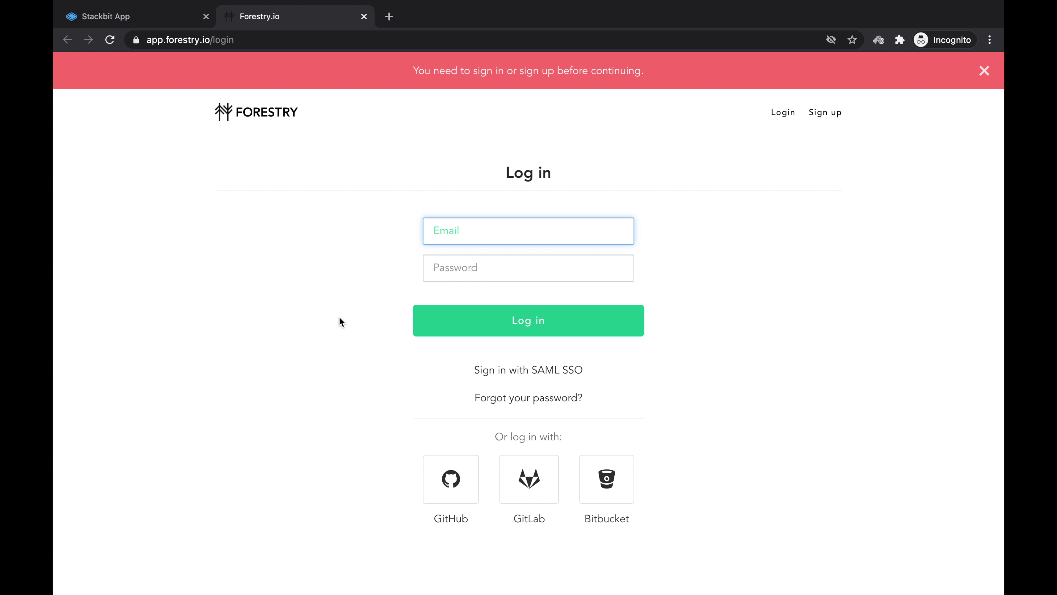
click(446, 489)
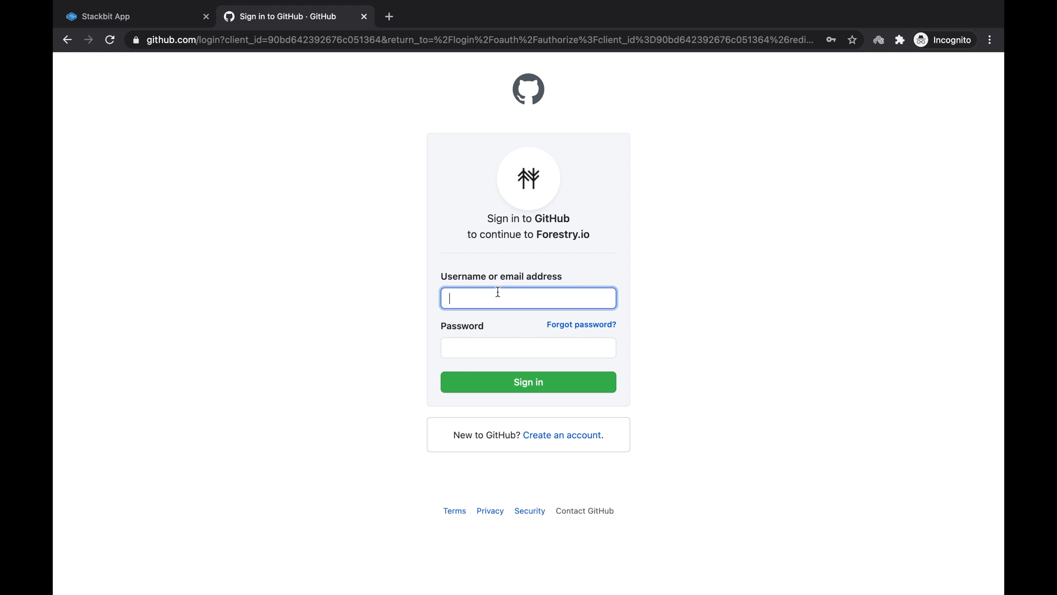
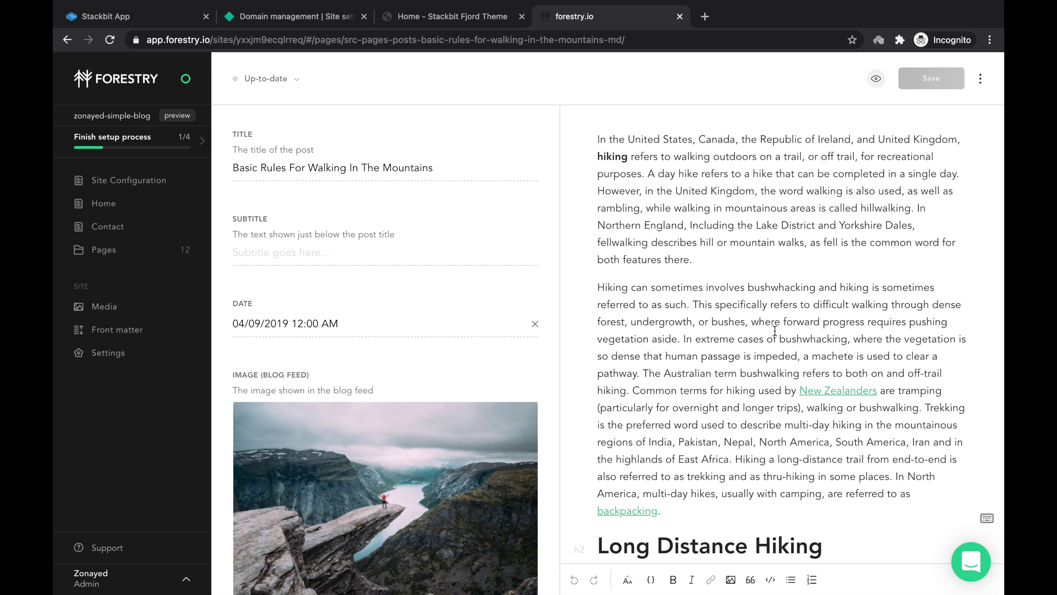
scroll(382, 349, down, 3)
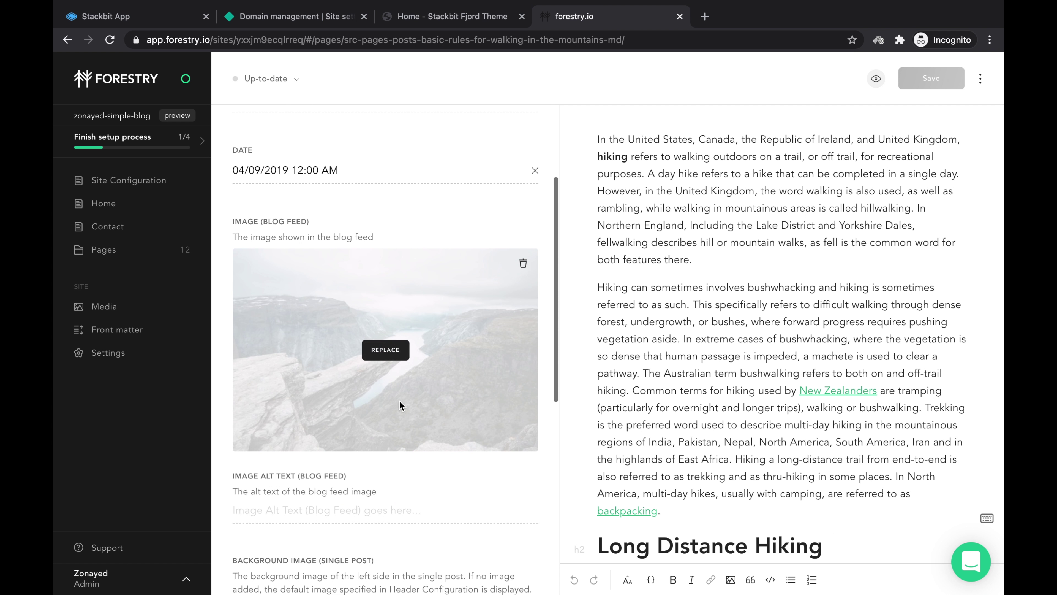
click(383, 349)
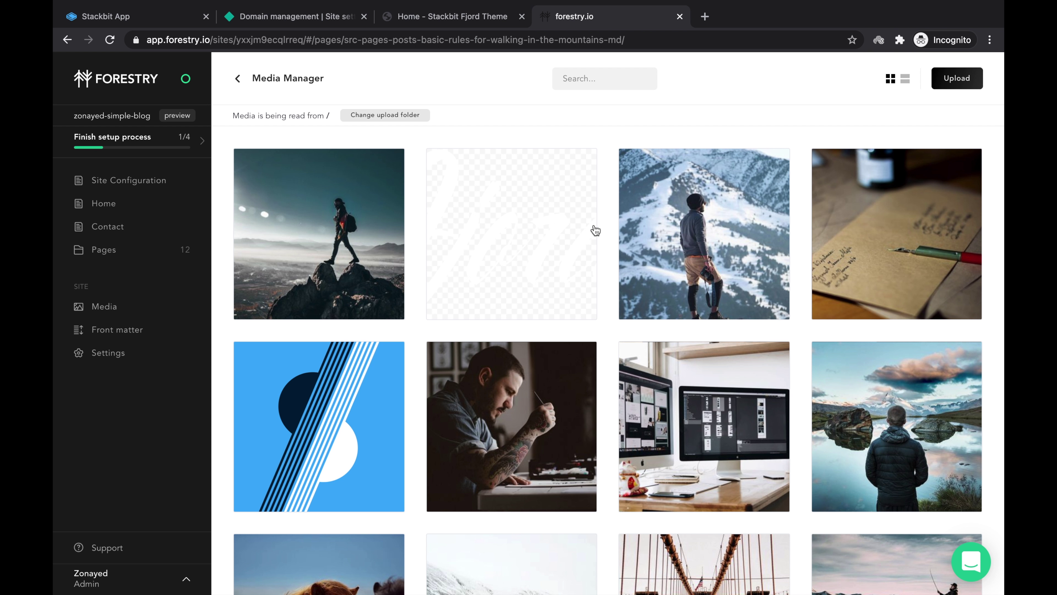
click(956, 78)
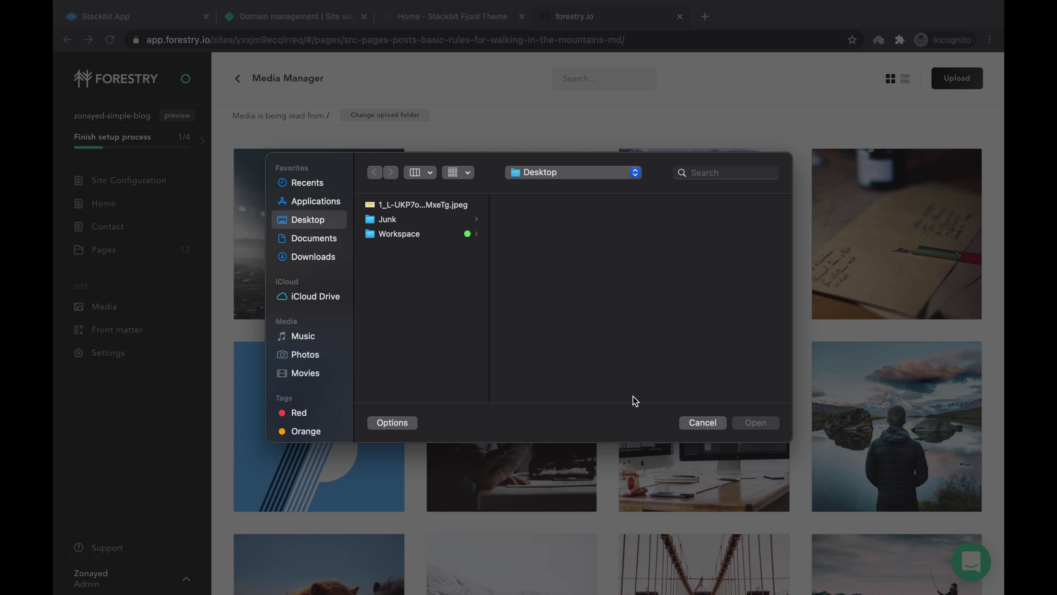
click(685, 423)
scroll(311, 168, up, 4)
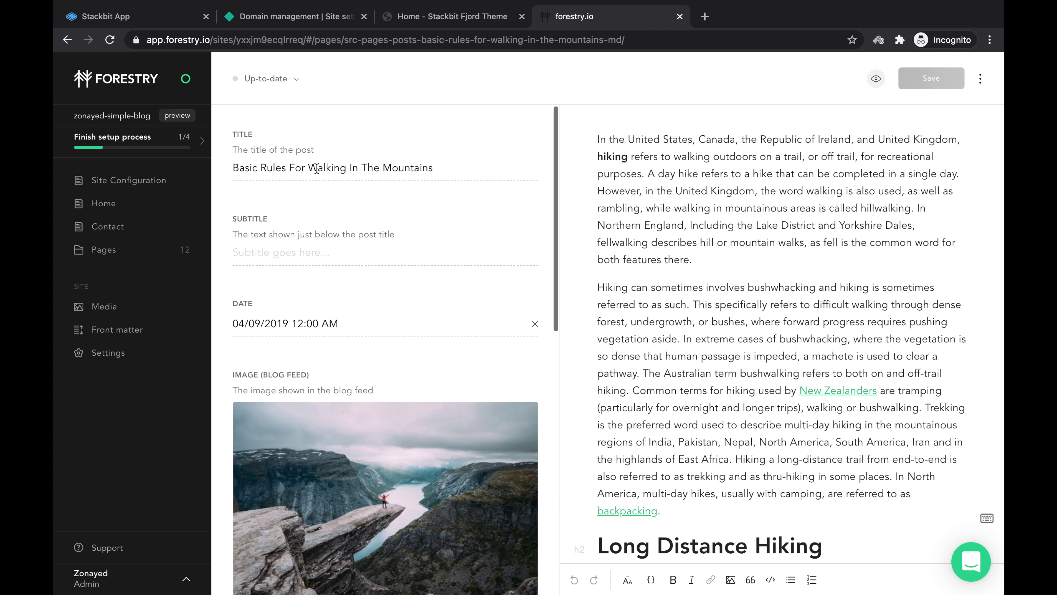
Append "!!!" to the post title "Basic Rules For Walking In The Mountains" and save the post.
click(447, 166)
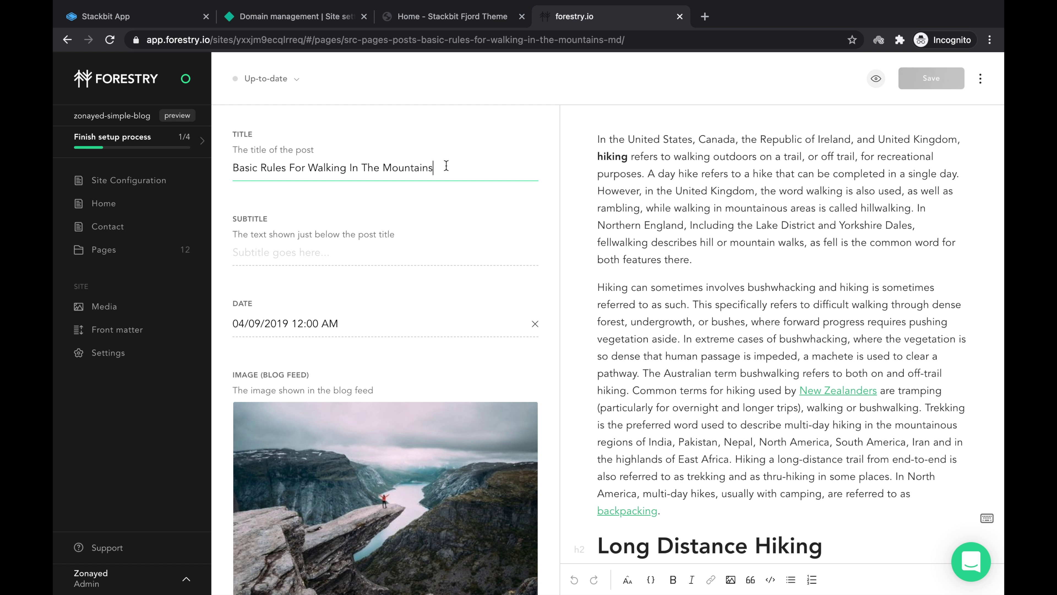
text(!)
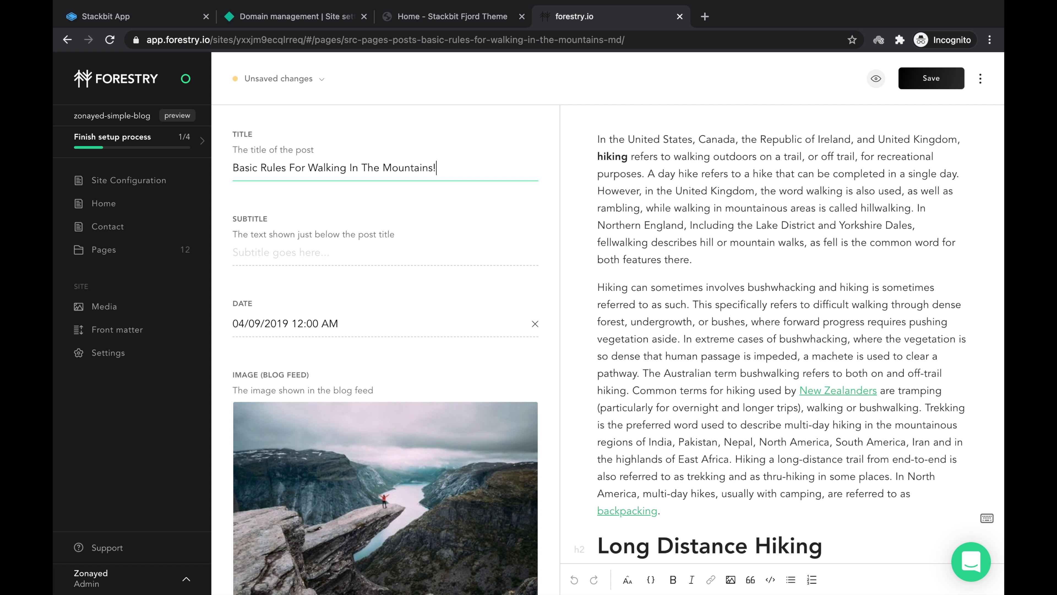
text(!!)
click(917, 81)
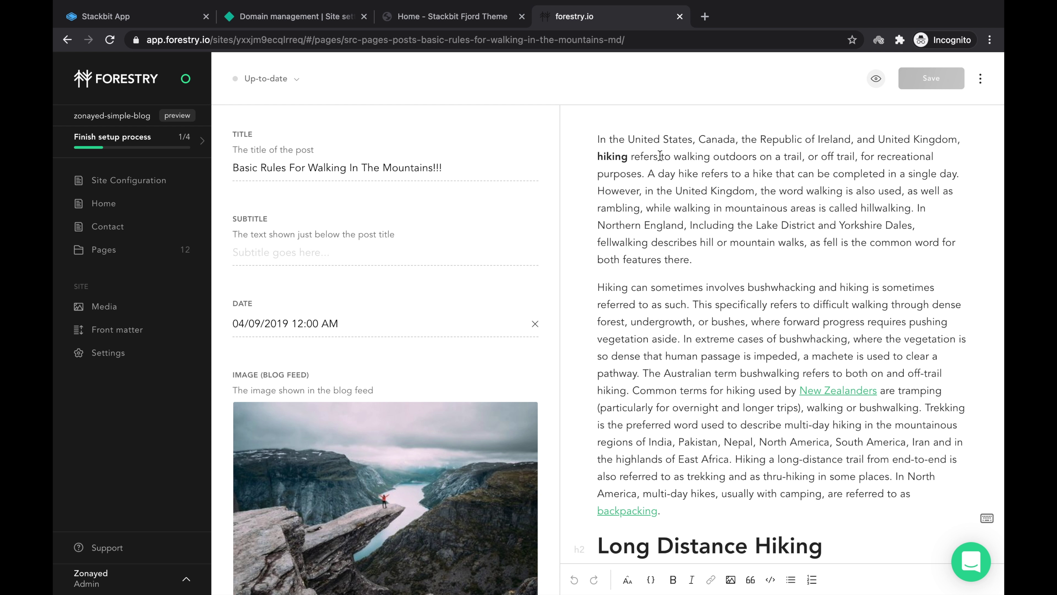
Open the site owner's GitHub profile page in a new browser tab.
click(704, 17)
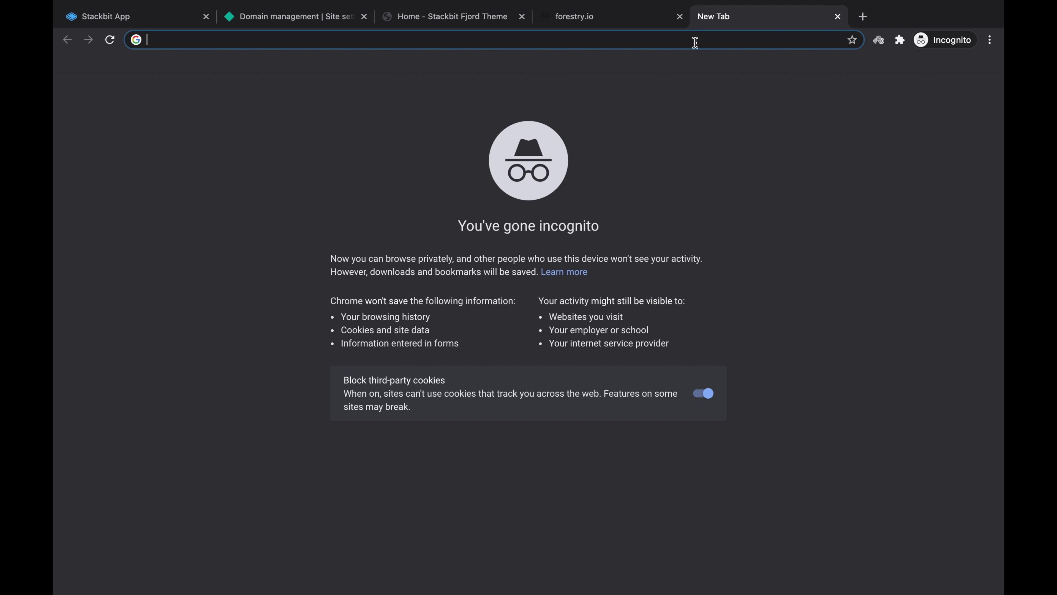
text(github.com/BUT-DEV/bookurtreat)
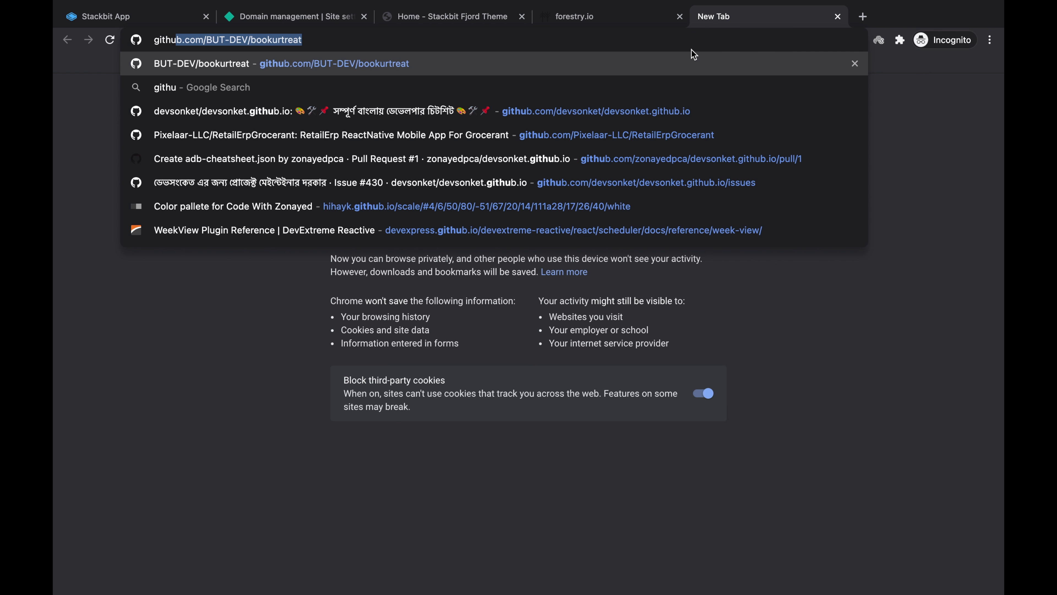
key(Right)
key(alt+shift+Left)
key(alt+shift+Left)
key(alt+shift+Left)
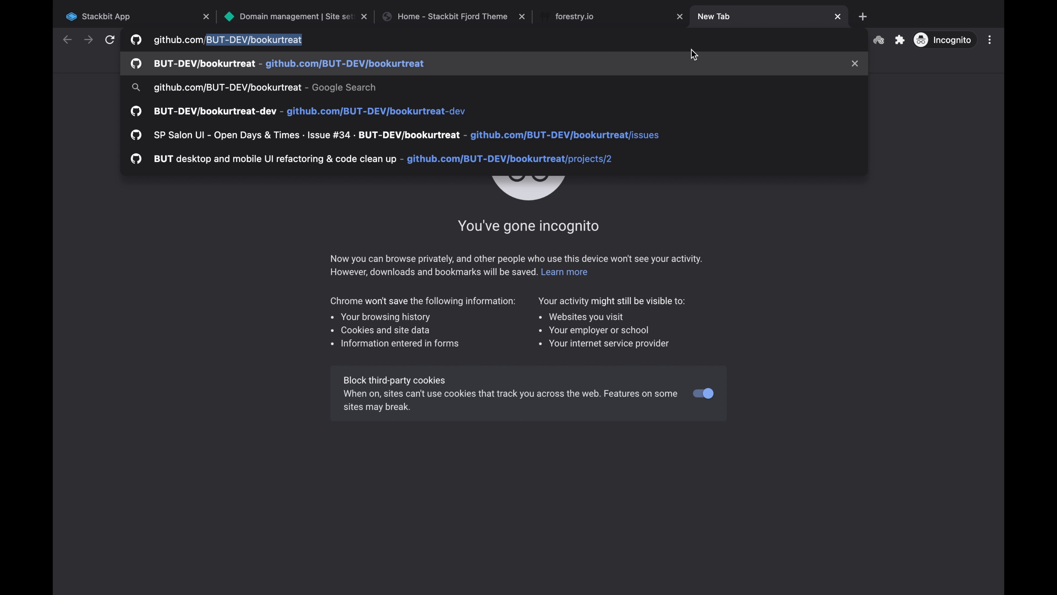
text(x)
key(BackSpace)
text(zonayedpca)
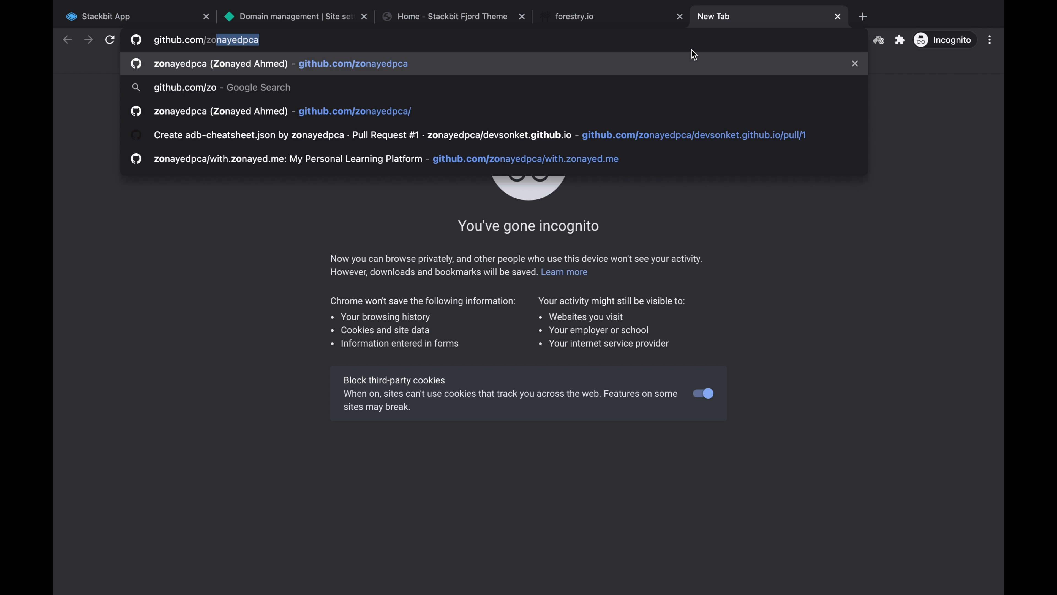
key(Return)
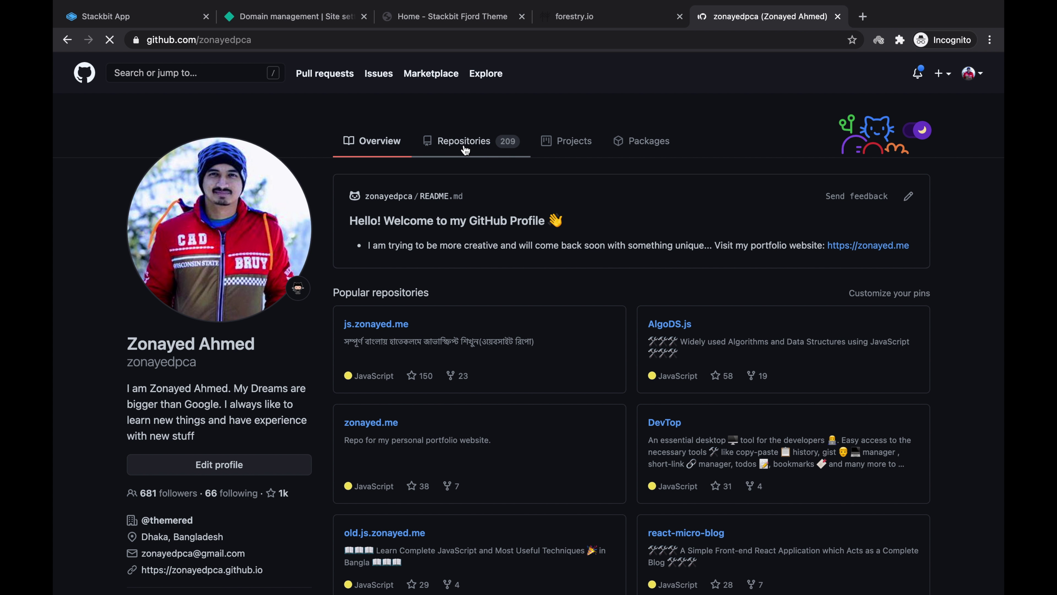
Open the Stackbit-created simple blog repository from the profile's repositories and switch it to the preview branch.
click(464, 140)
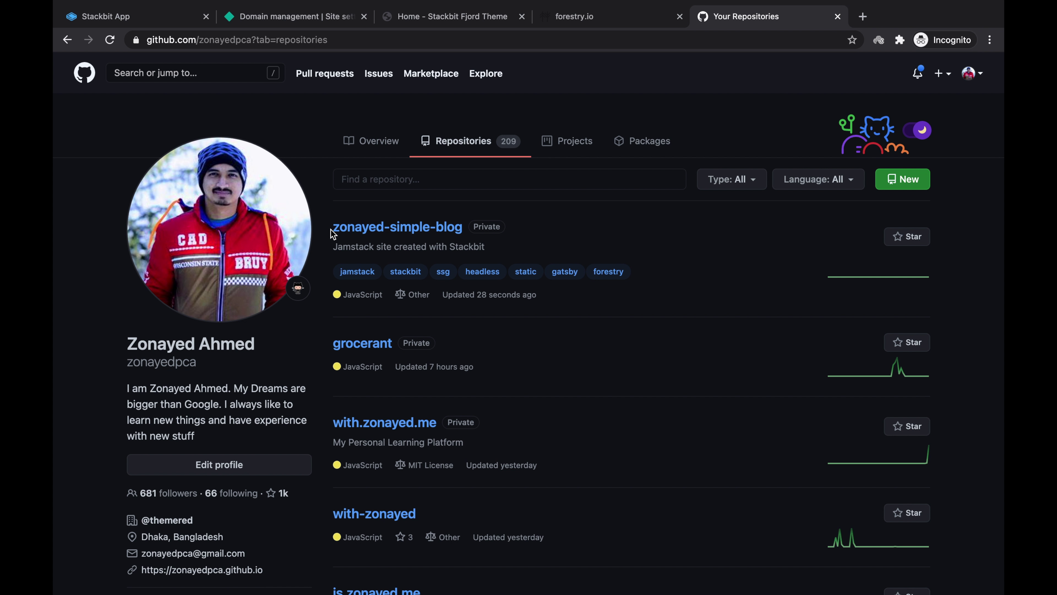
click(365, 232)
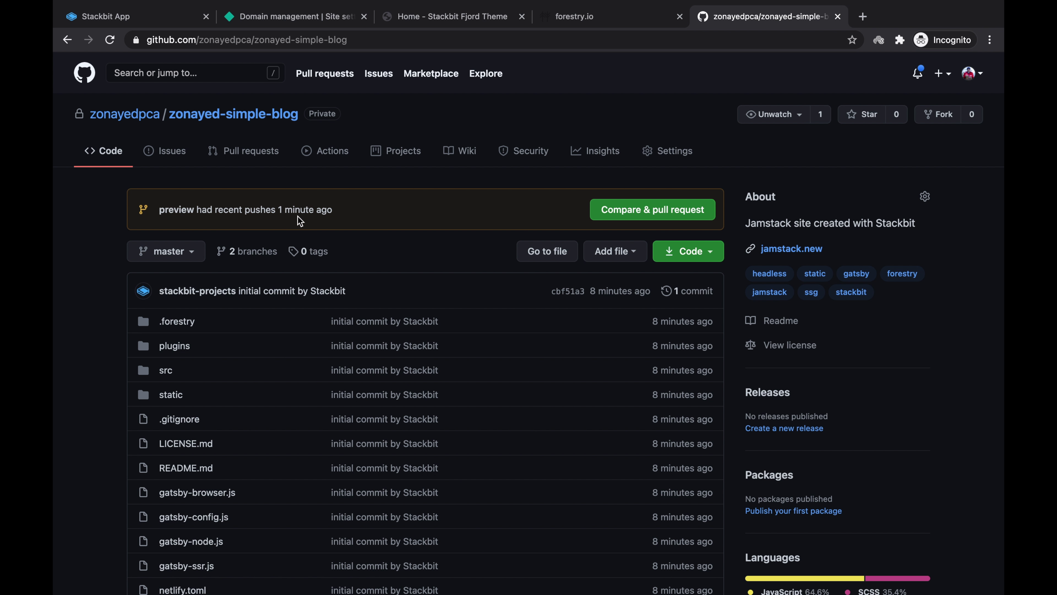
click(166, 253)
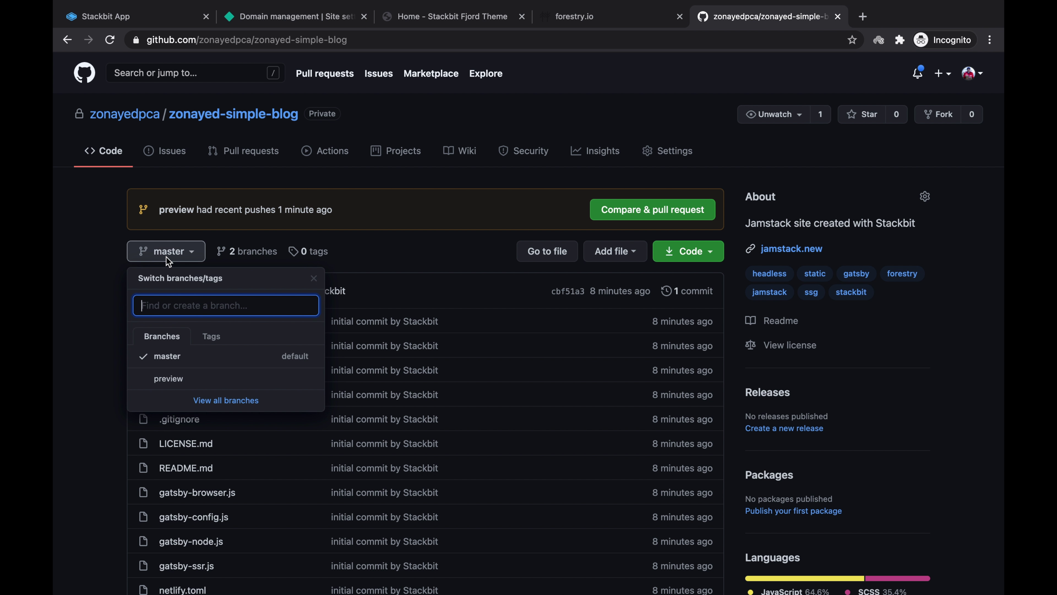
click(180, 377)
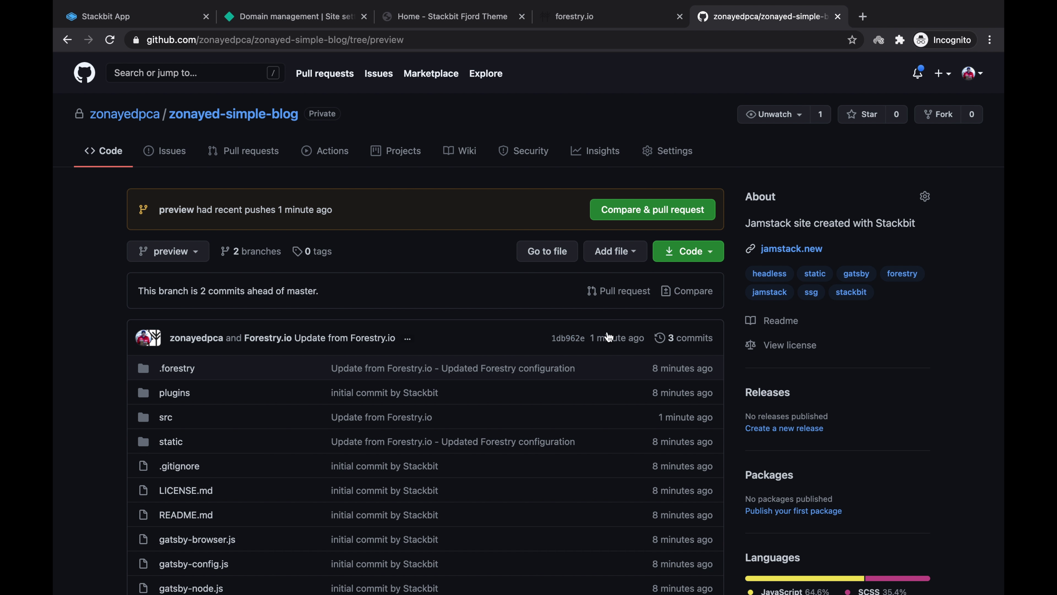
Examine the title change in the preview branch's latest commit and compare it with the post title on the live Netlify site.
click(569, 341)
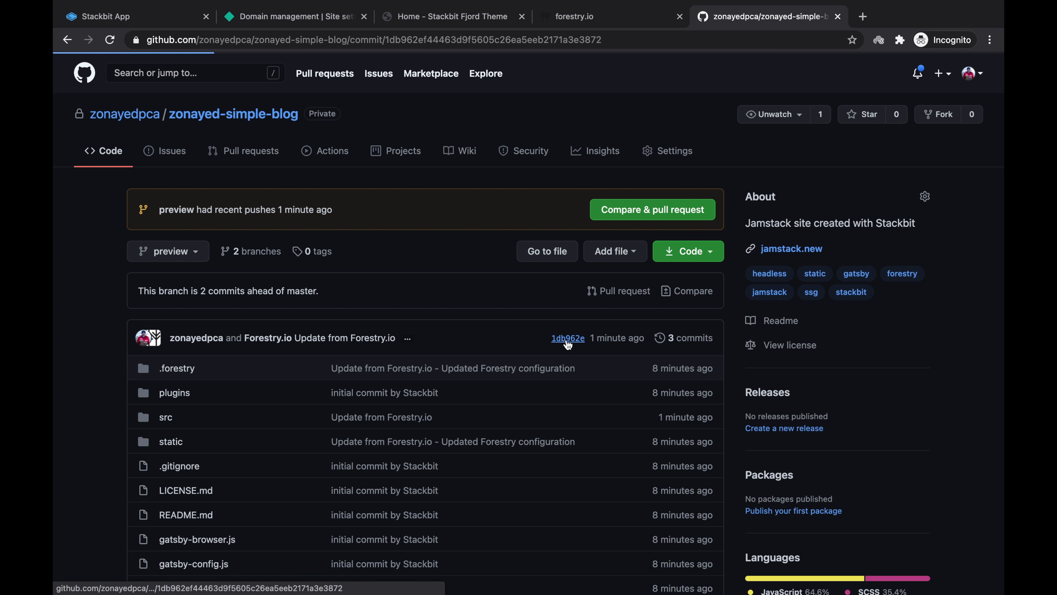
scroll(541, 344, down, 2)
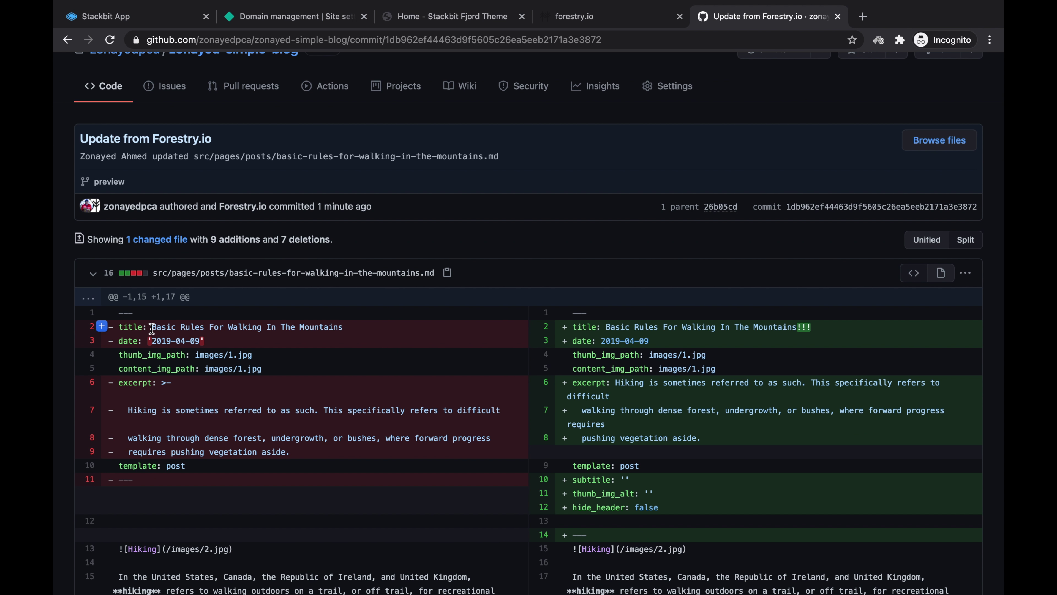
drag(151, 327, 347, 326)
drag(834, 332, 802, 328)
click(453, 16)
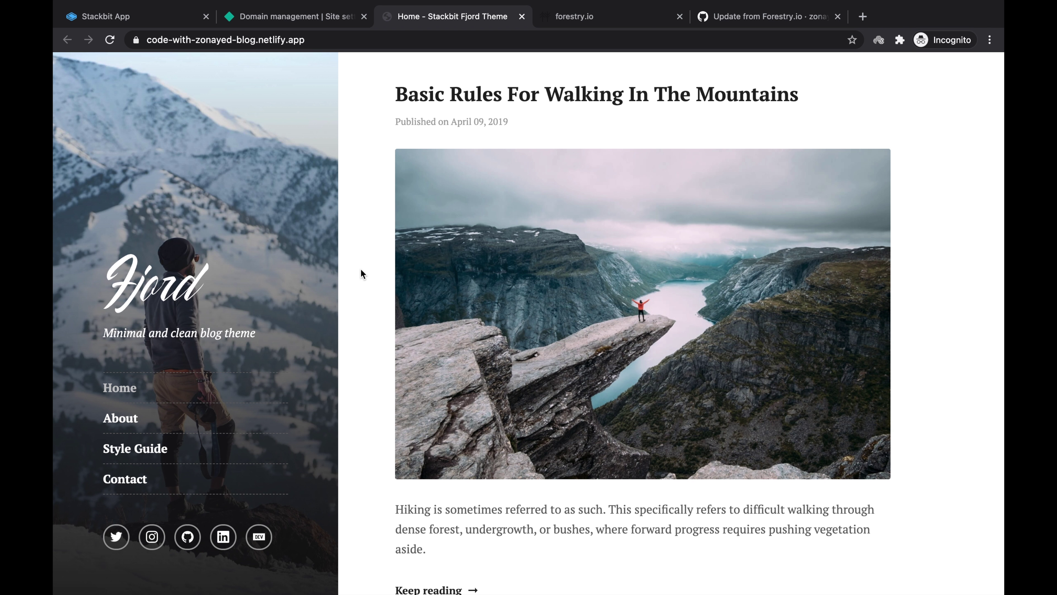
click(761, 20)
Return to the repository's file list and view the preview branch, followed by the master branch, to compare their commits.
click(240, 152)
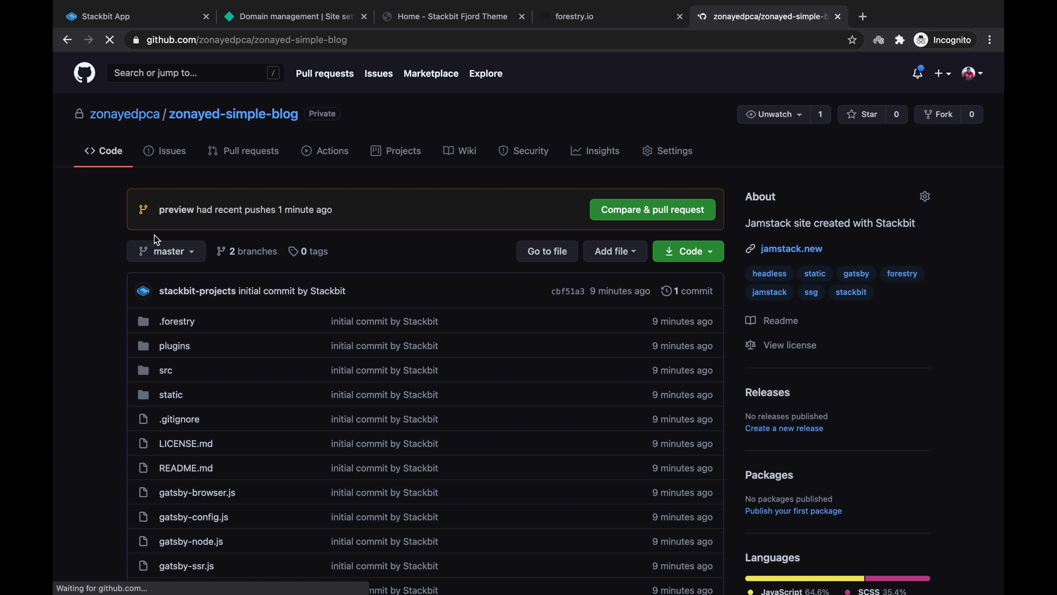
click(168, 251)
click(194, 378)
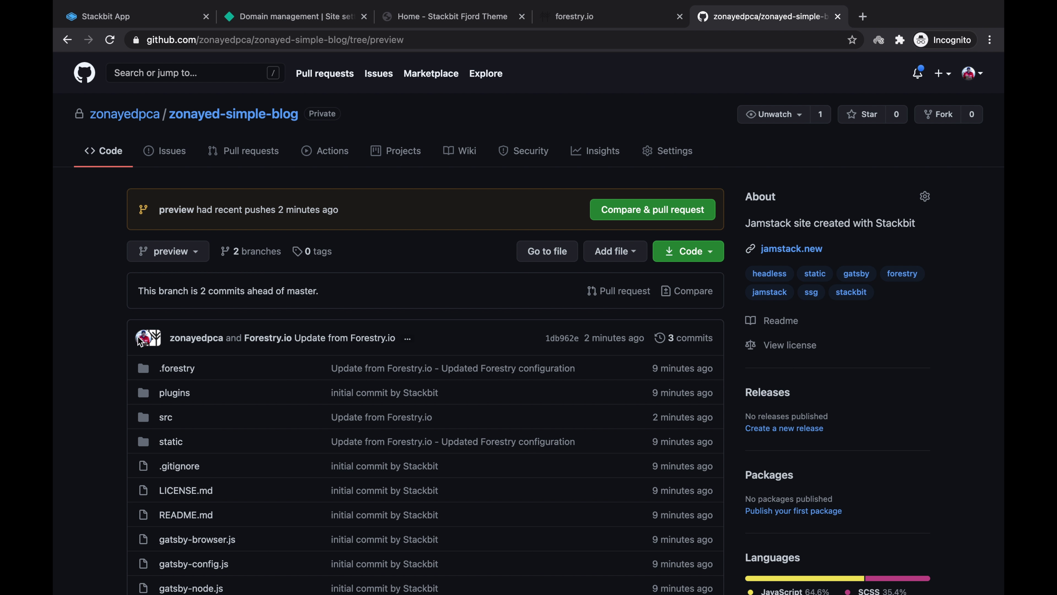
click(182, 252)
click(180, 356)
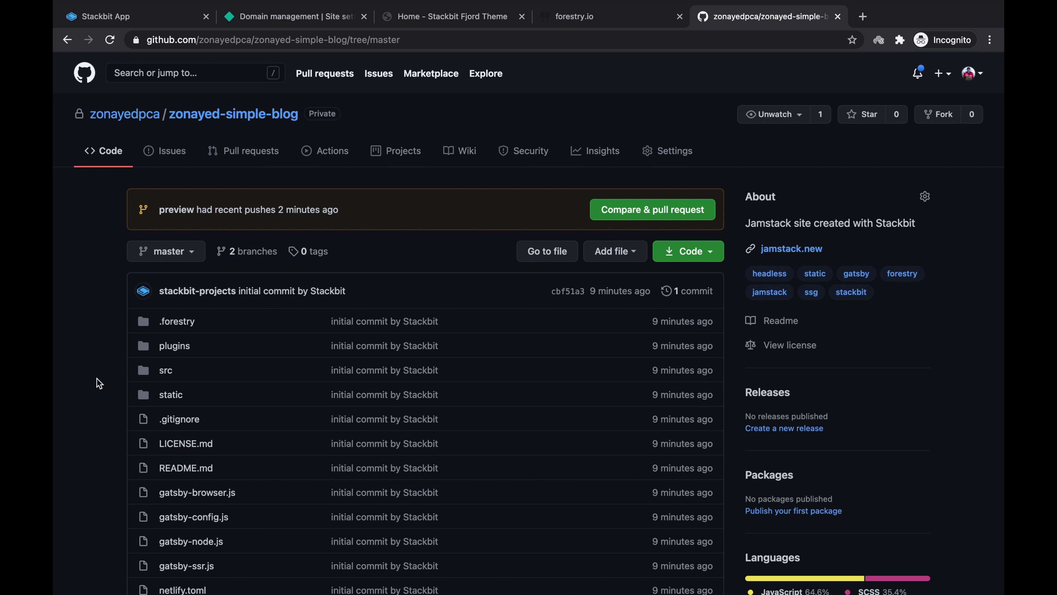
Check the first post's title on the live Netlify blog and return to the repository's master branch on GitHub.
click(444, 17)
click(760, 19)
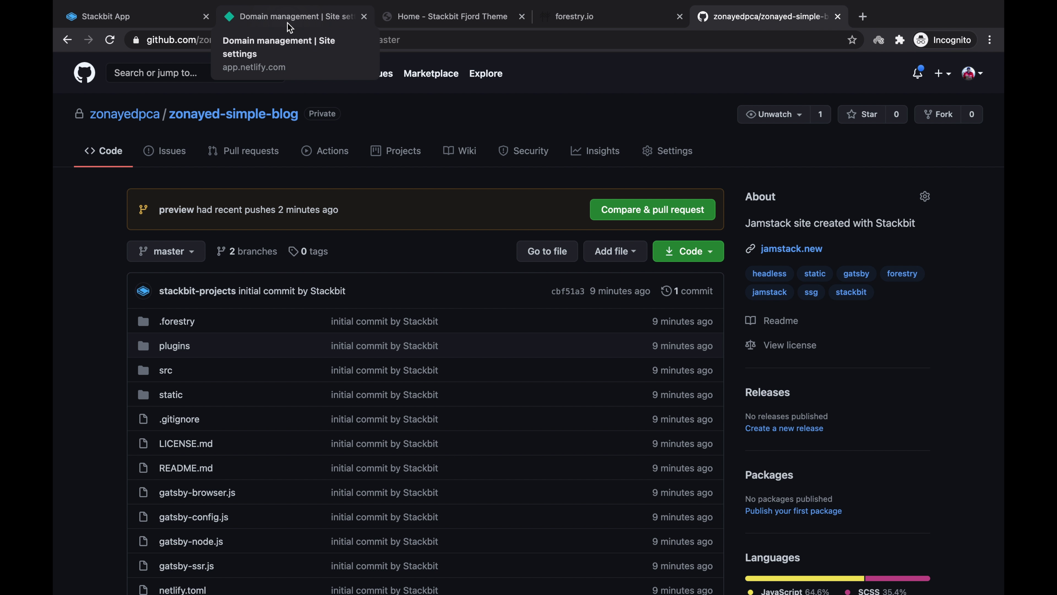
click(394, 22)
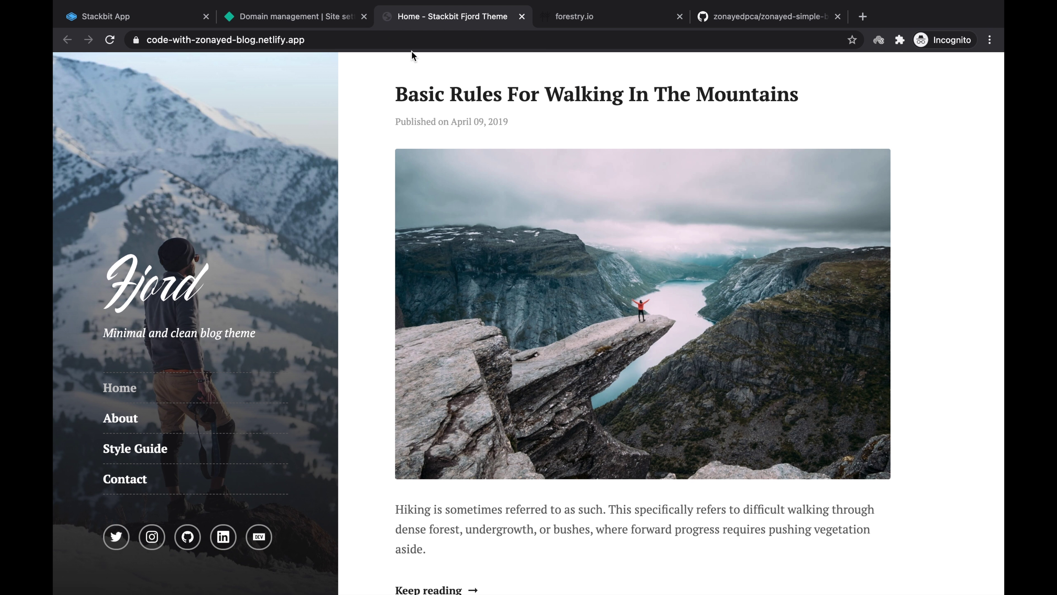
click(769, 19)
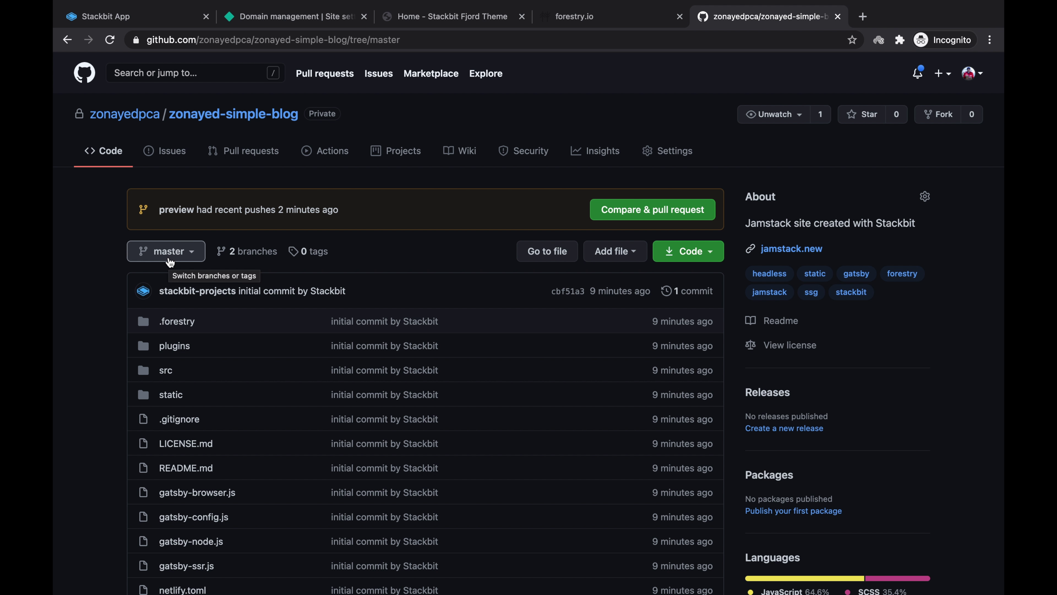
Switch to Forestry, open the list of sites and choose to remove the simple blog's preview branch.
click(594, 25)
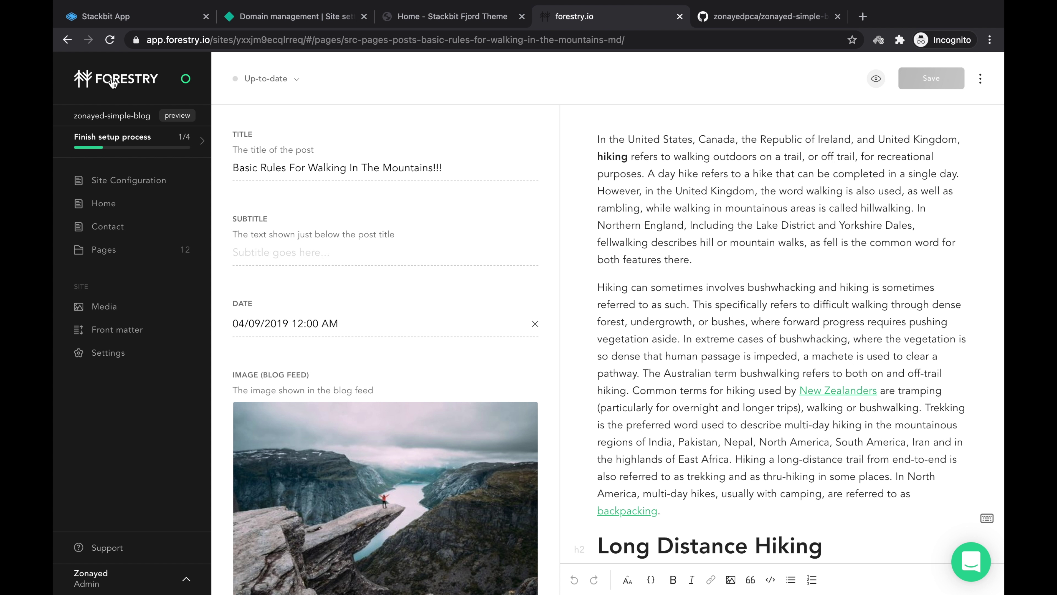
click(121, 81)
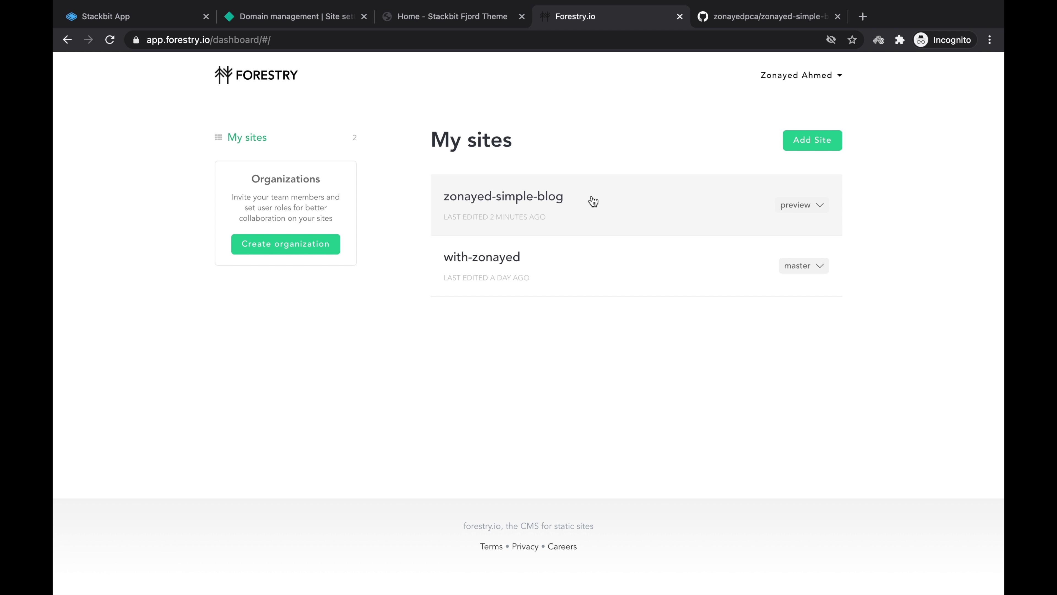
click(820, 207)
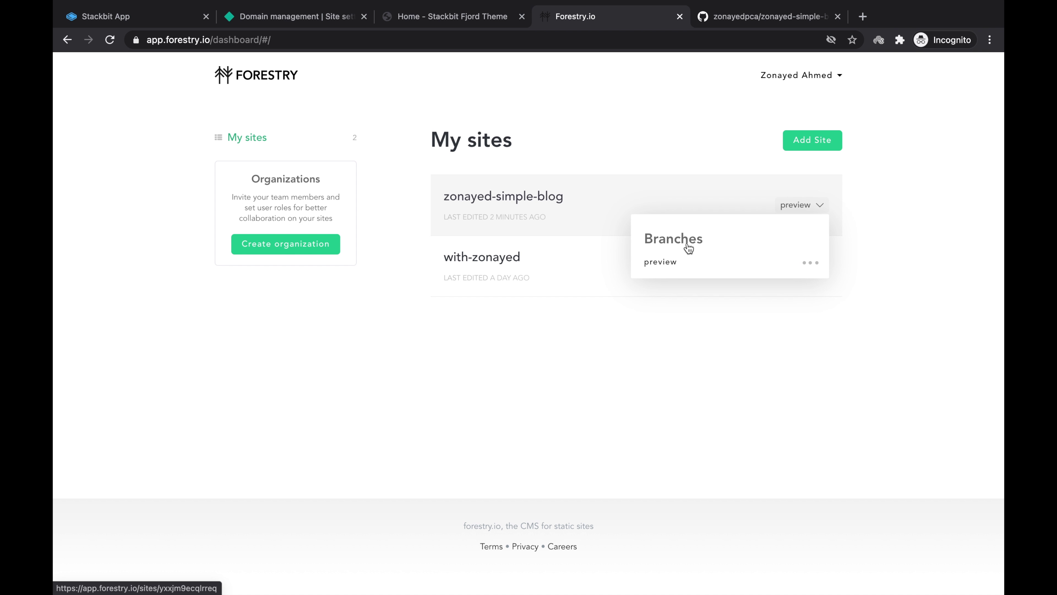
click(811, 263)
click(726, 289)
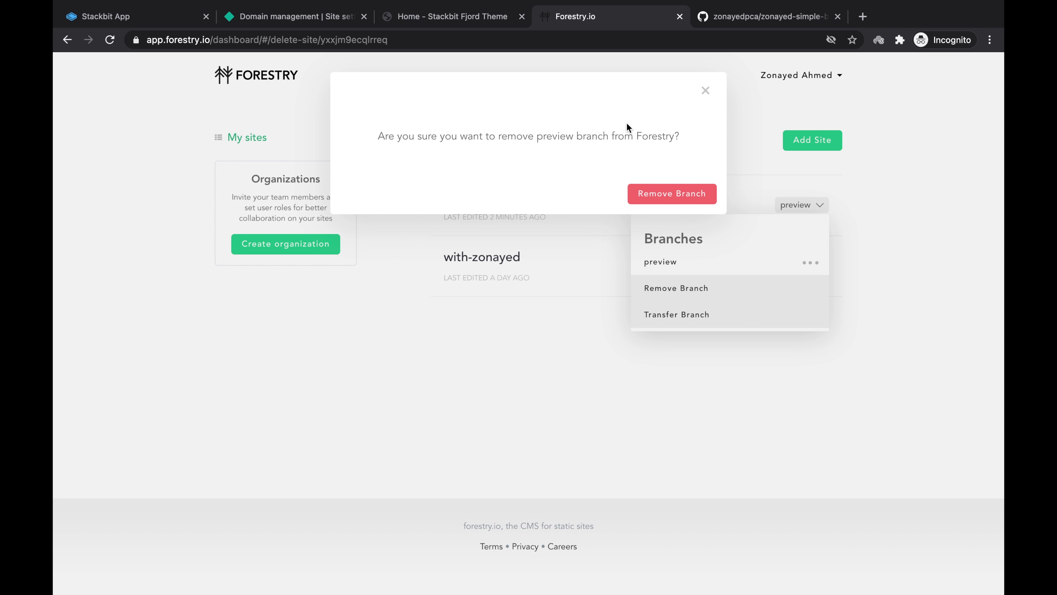
Switch to the GitHub repository and view the contents of the master branch's src/pages folder.
click(728, 21)
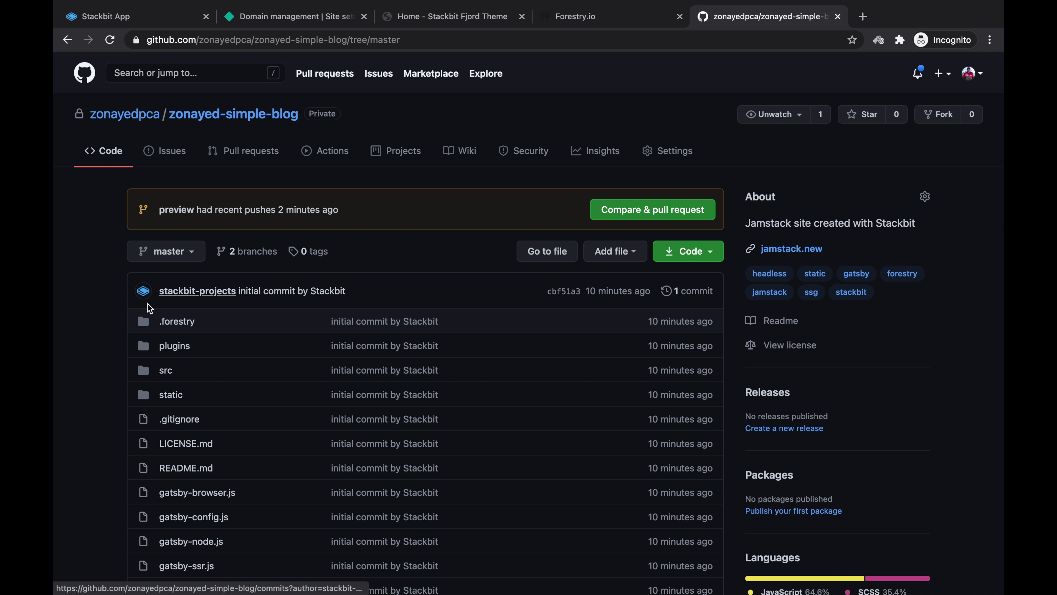
scroll(67, 324, down, 1)
scroll(67, 325, up, 1)
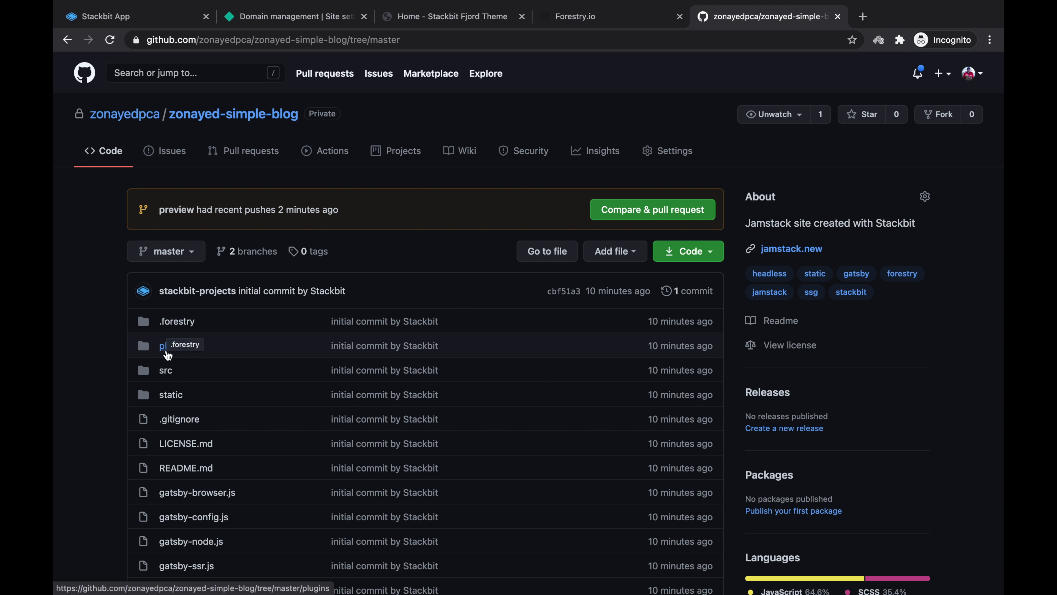
click(177, 374)
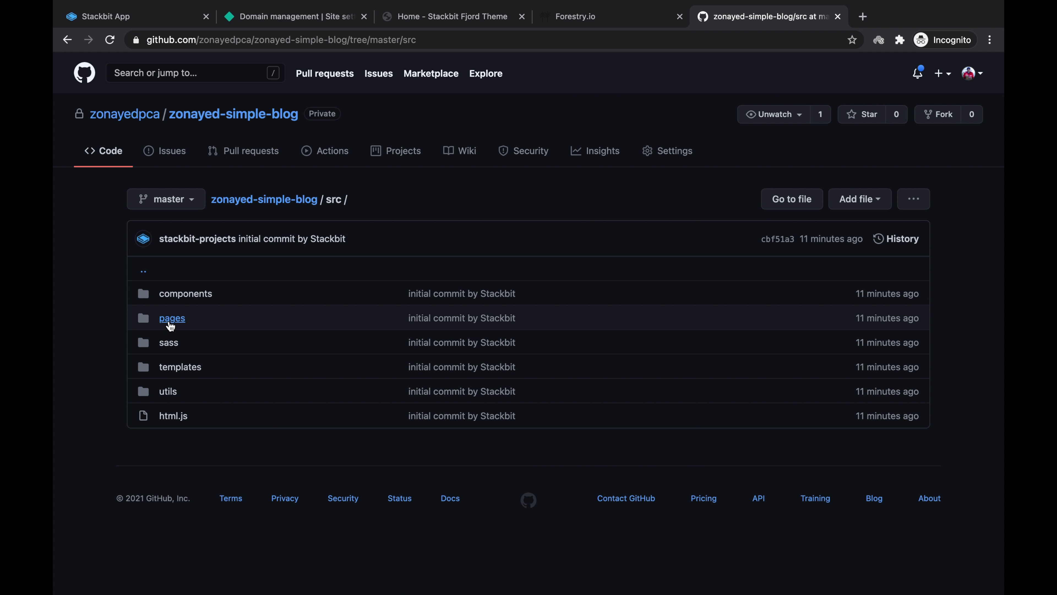
click(168, 323)
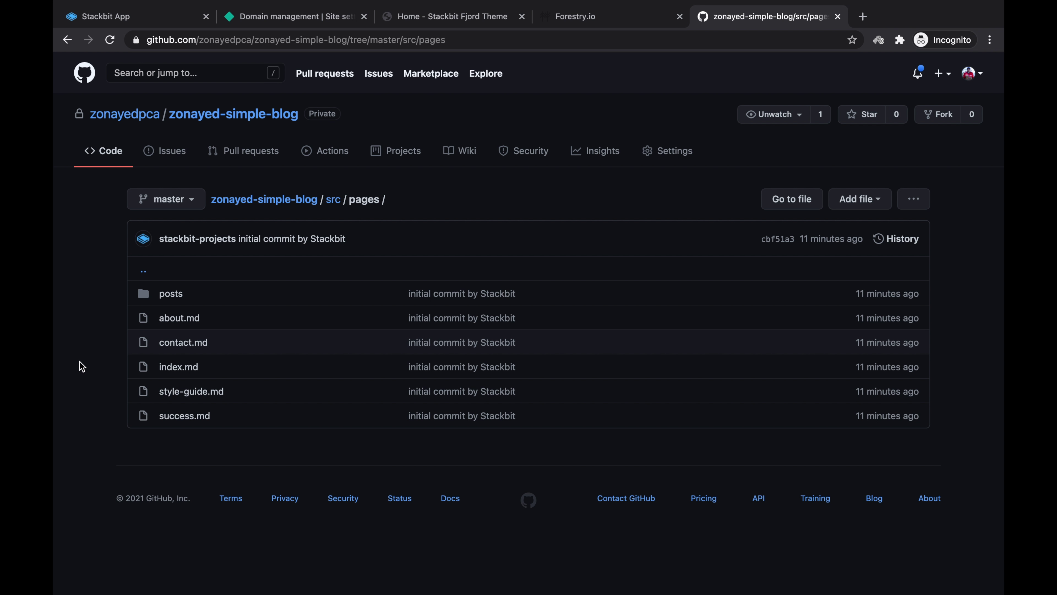
Confirm the removal of the preview branch in Forestry and start adding a new site.
click(603, 19)
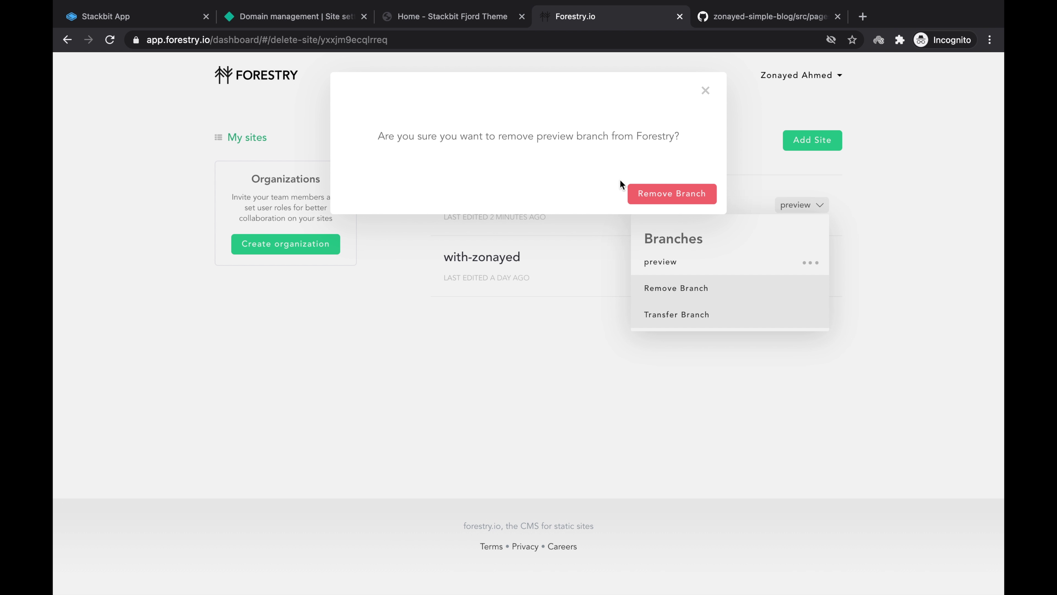
click(653, 197)
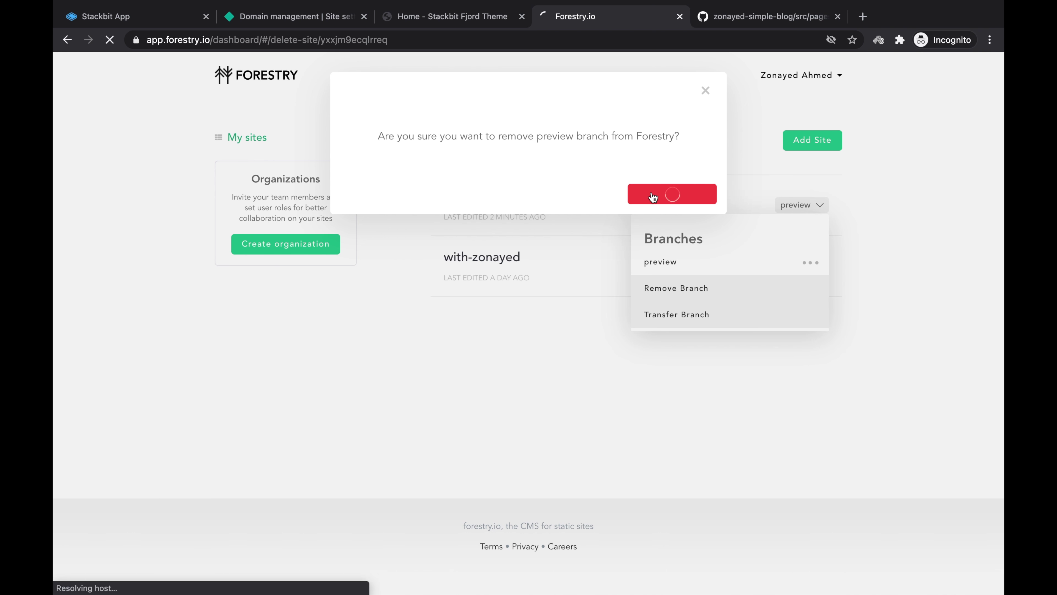
click(802, 181)
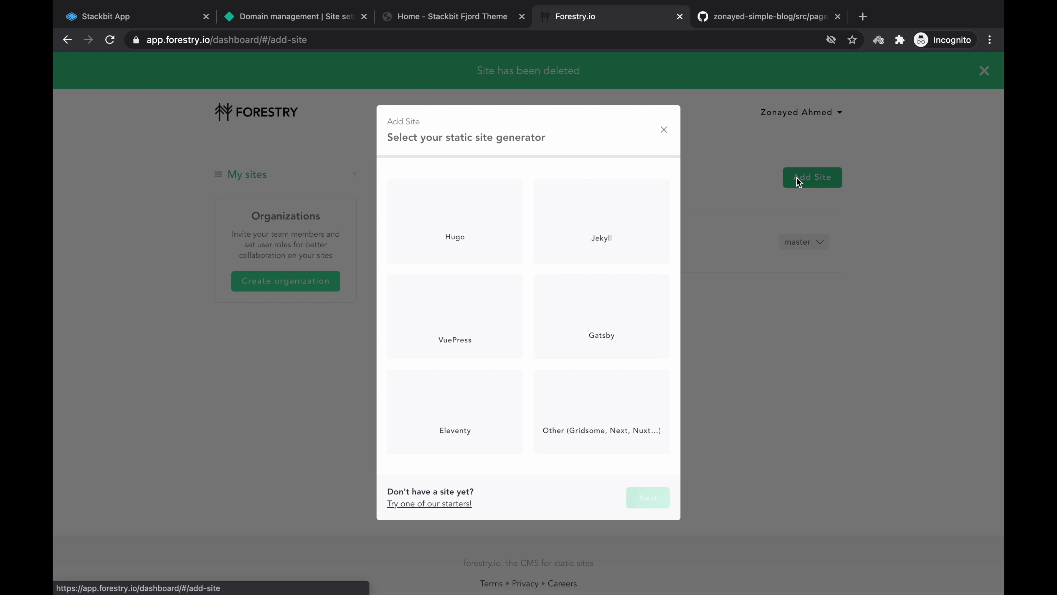
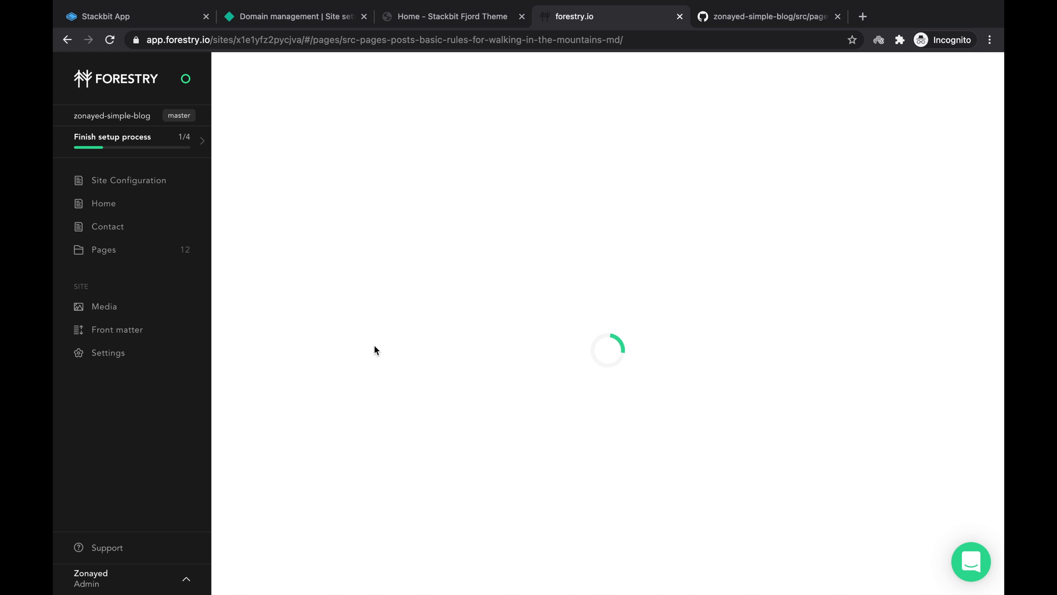
Change the post title to "!!!Basic Rules For Walking In The Mountains!!!" and save the post in Forestry.
click(448, 174)
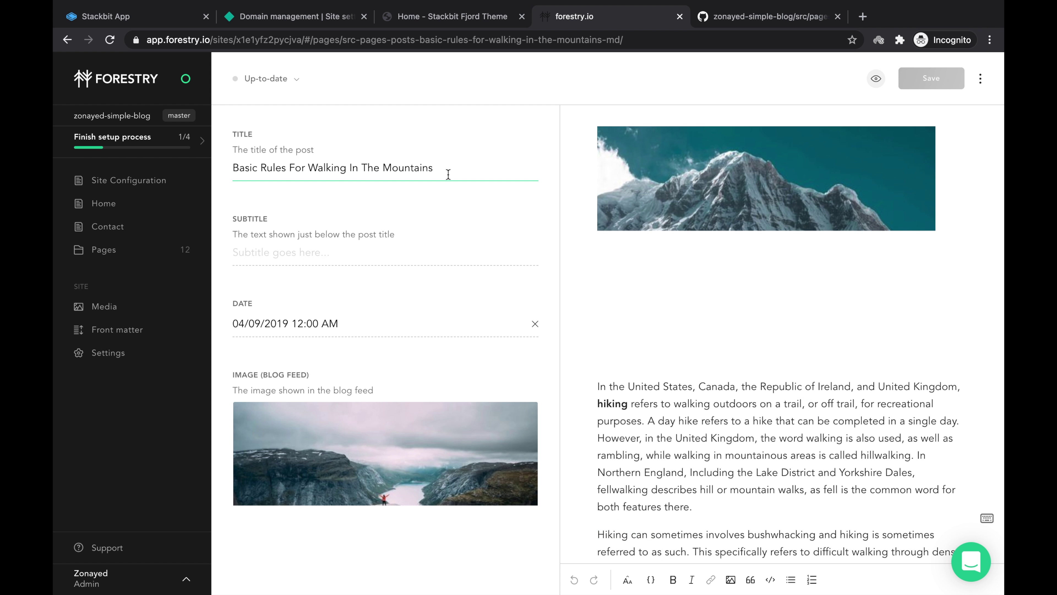
text(!!)
key(alt+Left)
key(alt+Left)
key(alt+Left)
key(alt+Left)
key(alt+Left)
key(alt+Left)
key(alt+Left)
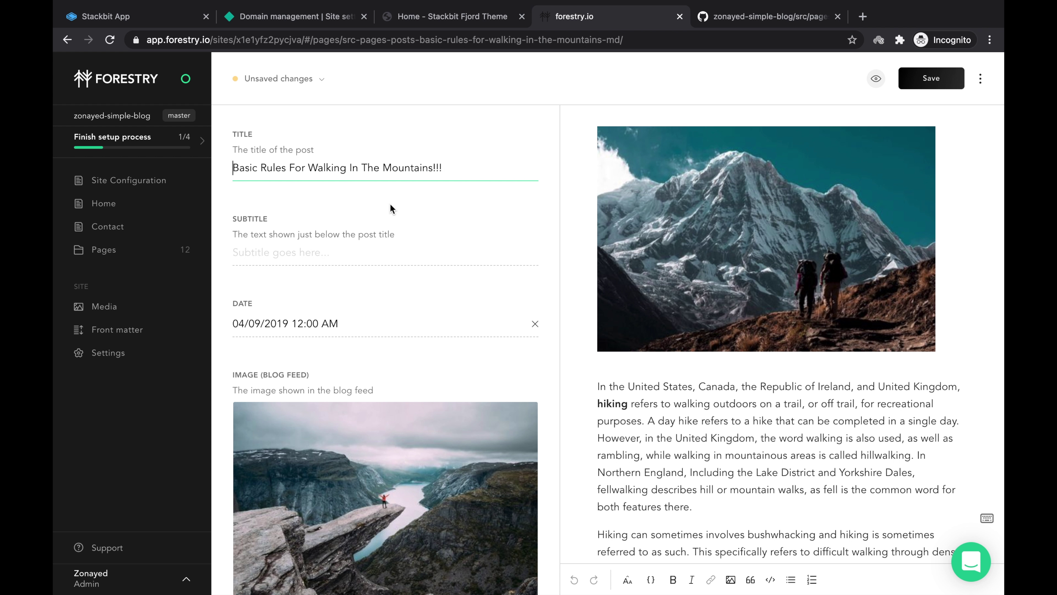
text(!!!)
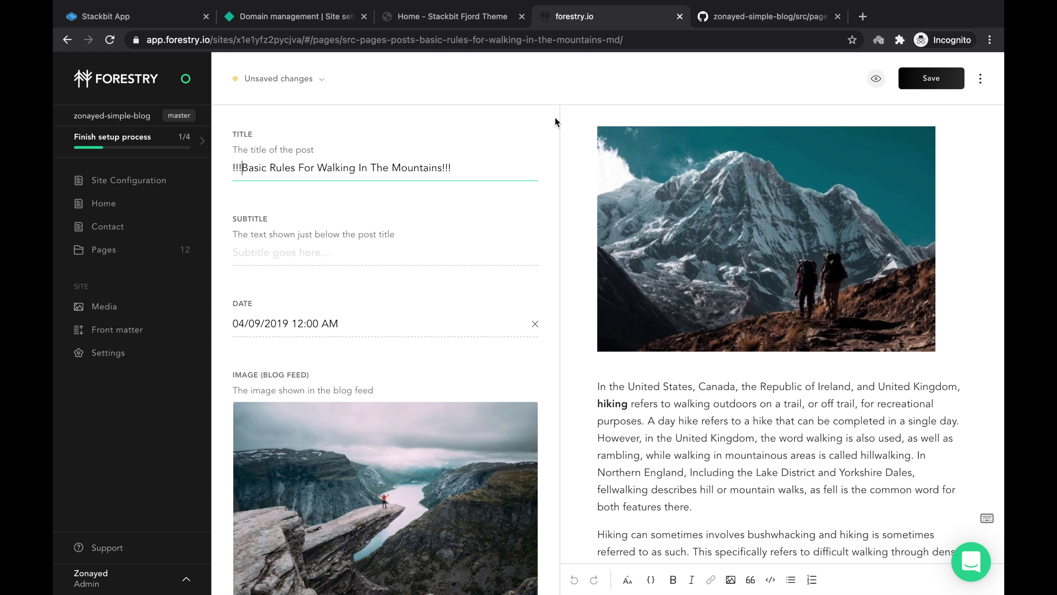
click(910, 87)
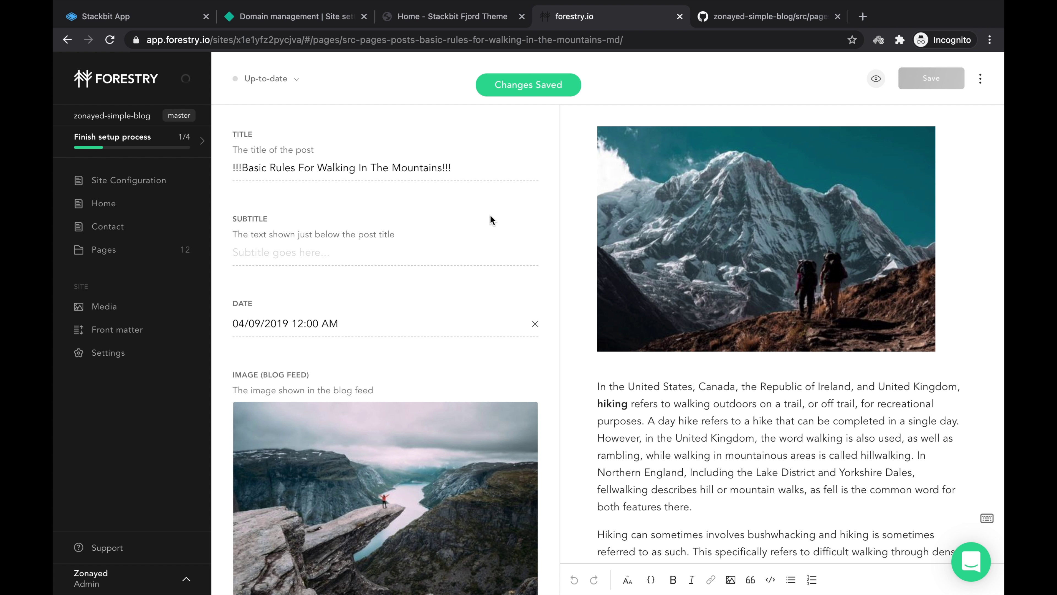
Open the blog repository's main page on GitHub and reload it to show the latest master commit.
click(754, 21)
click(243, 114)
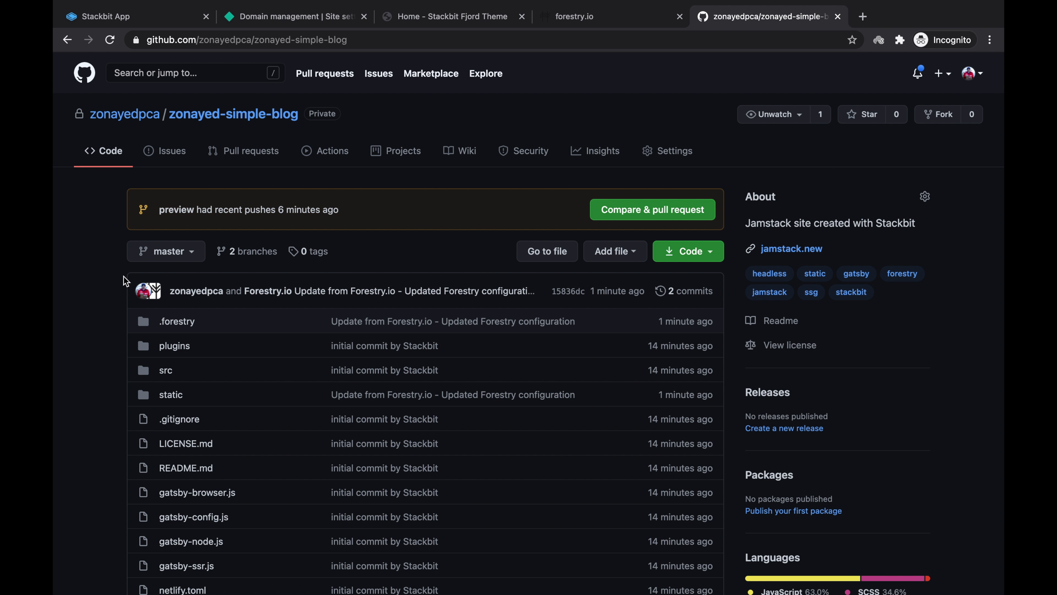
right_click(64, 276)
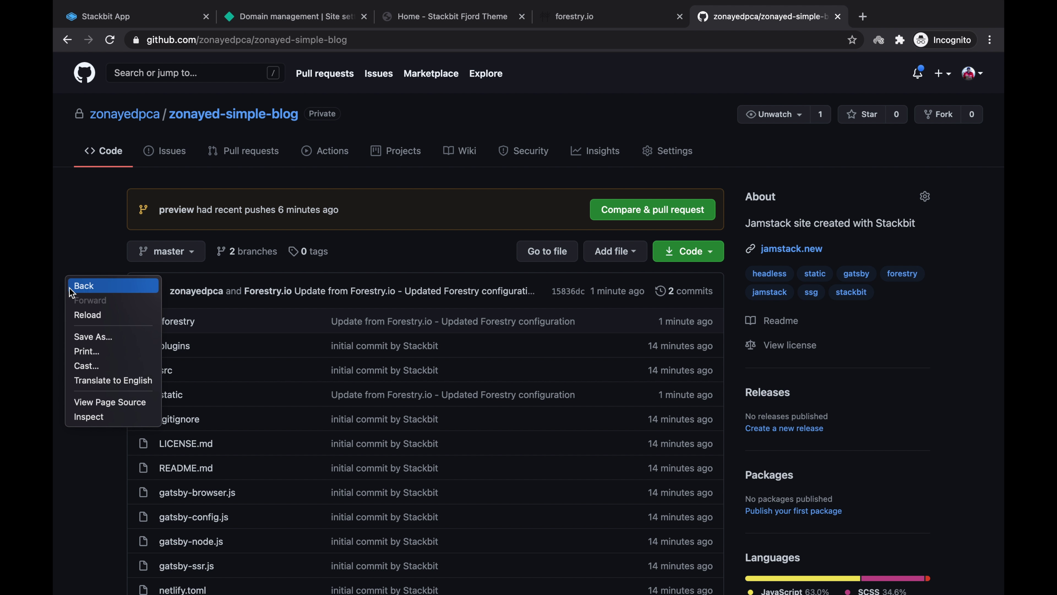
click(73, 315)
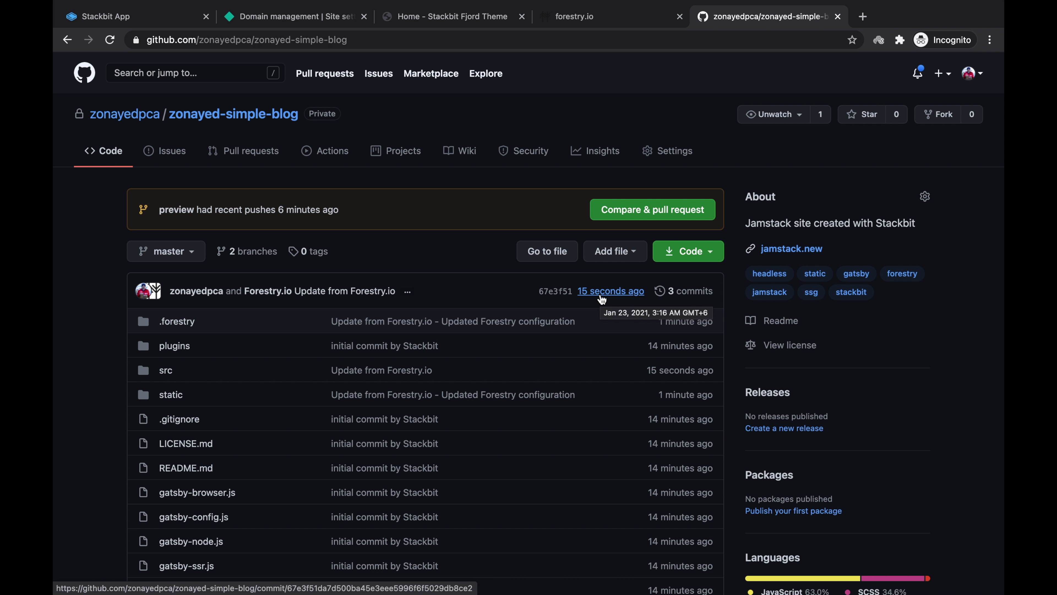
Examine the post title change in the master branch's latest commit and return to the repository's main page.
click(602, 299)
key(alt+Left)
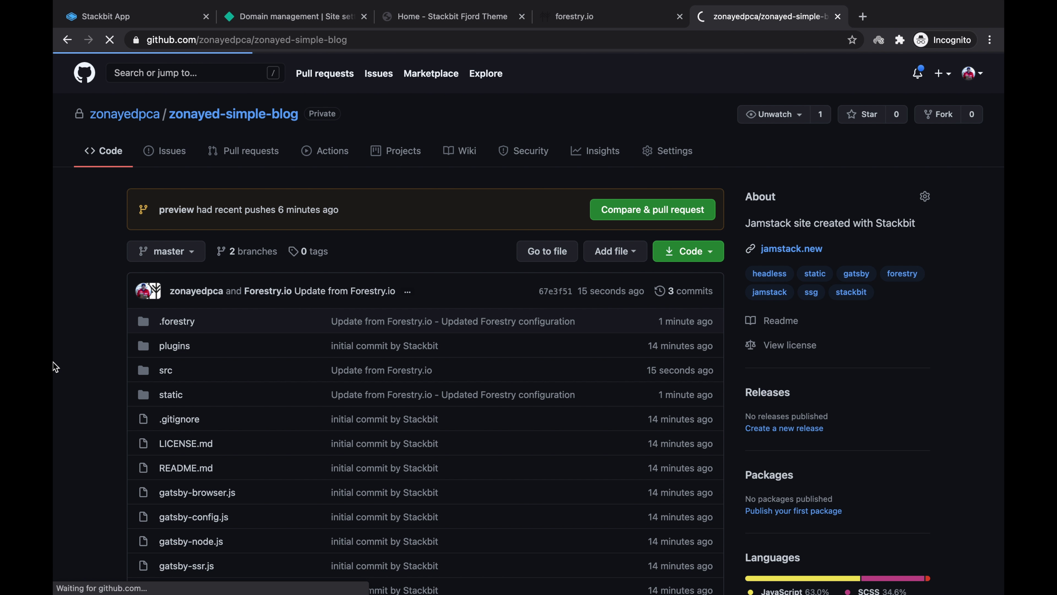
scroll(55, 367, down, 2)
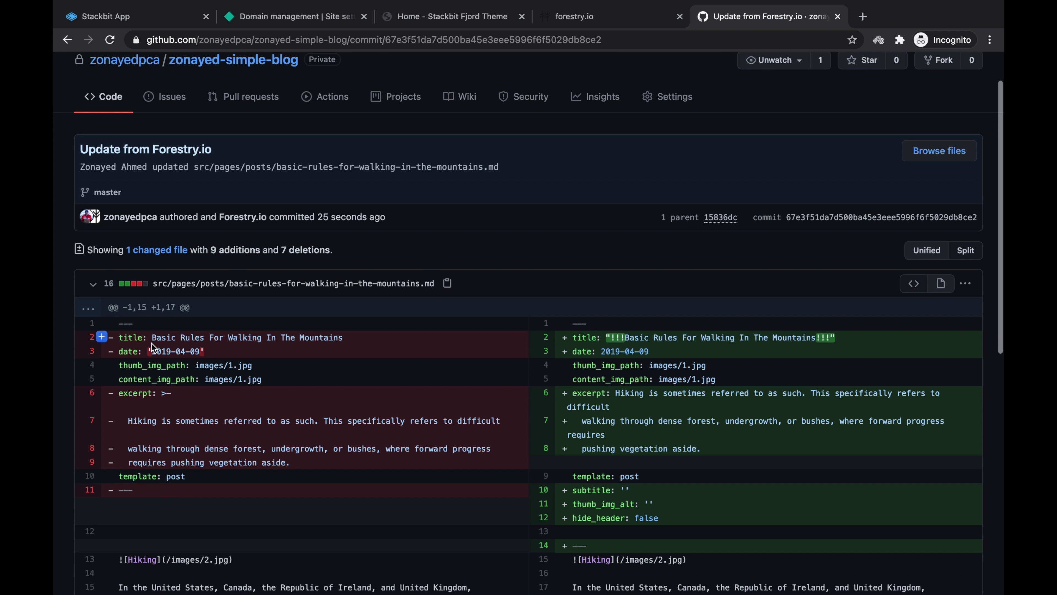
drag(151, 338, 363, 342)
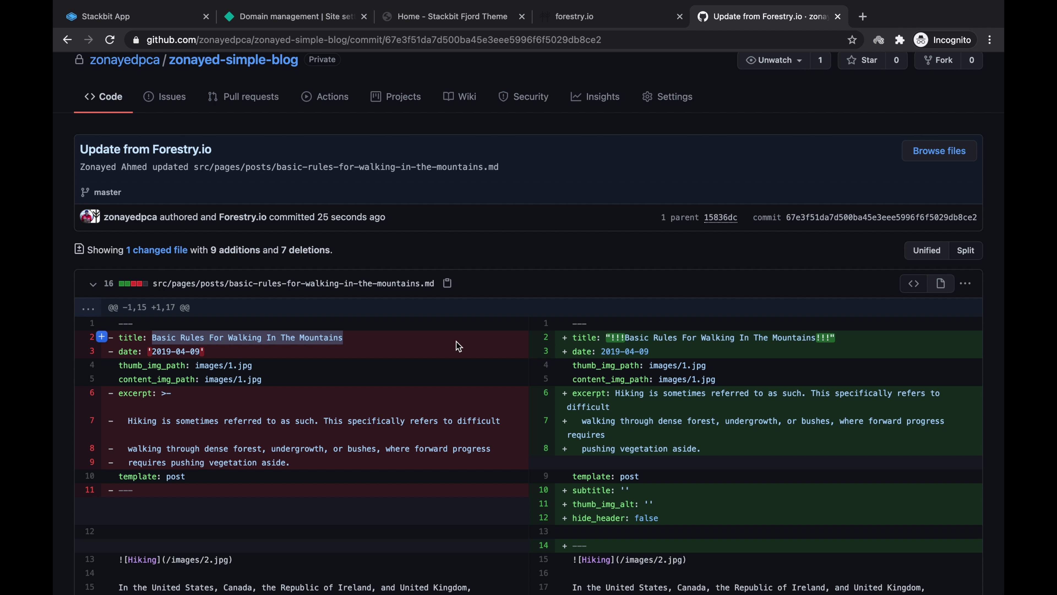
scroll(437, 257, up, 2)
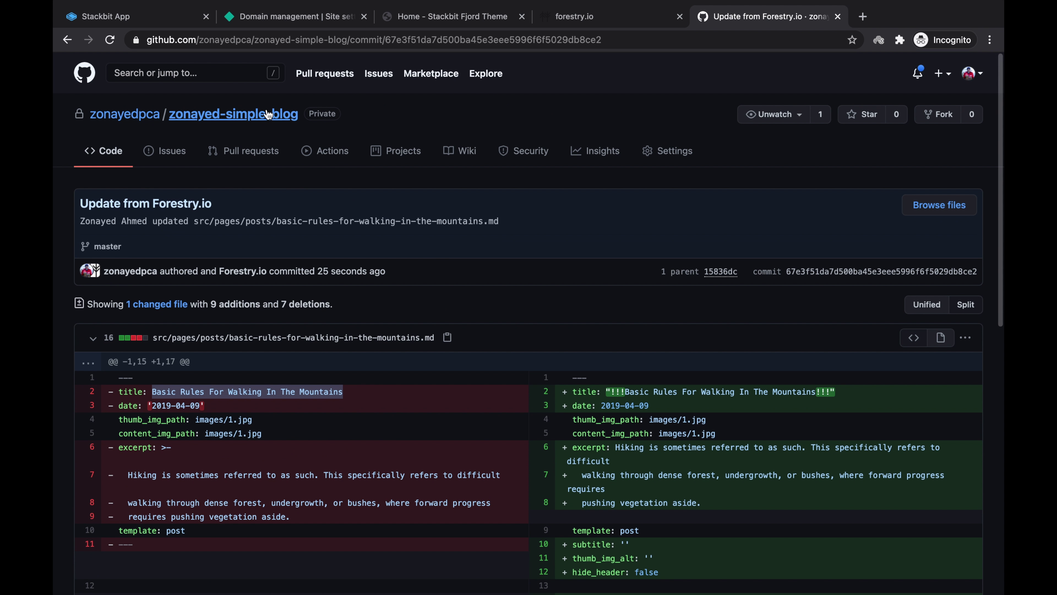
click(234, 118)
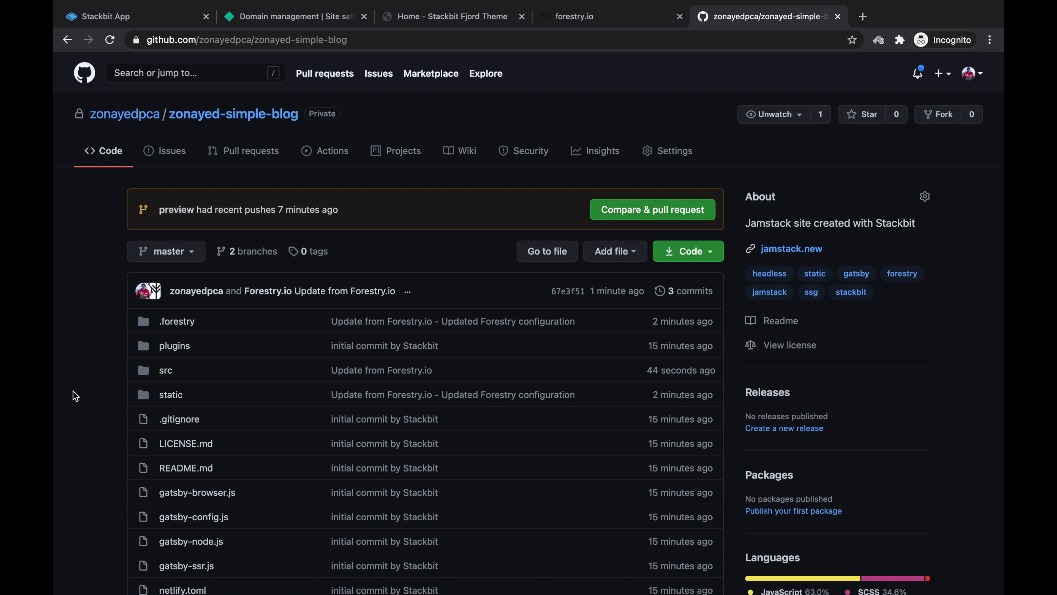
Switch to Netlify and view the blog site's overview and its list of deploys.
click(292, 17)
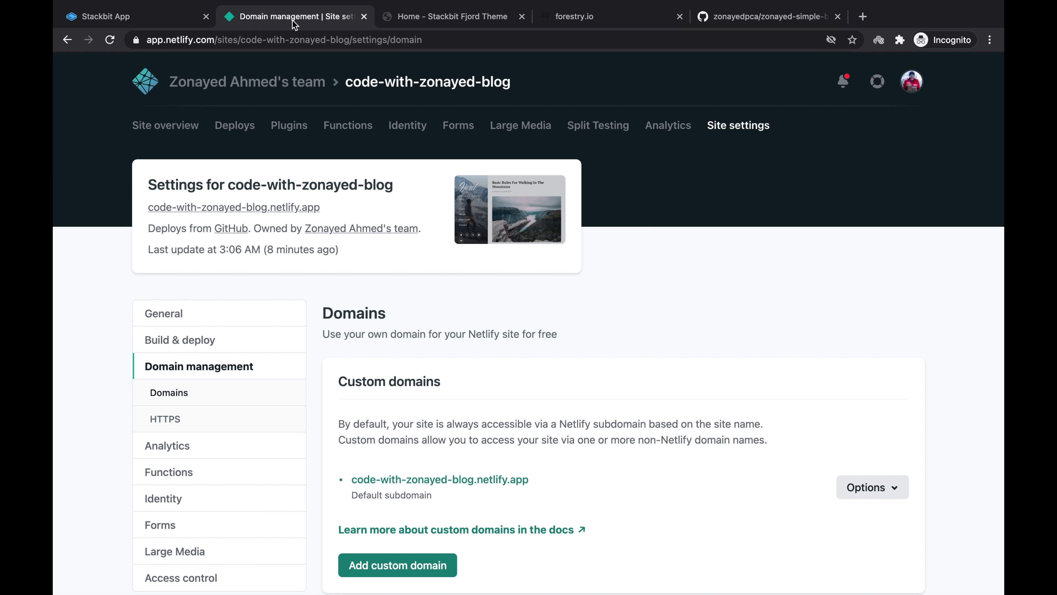
click(176, 130)
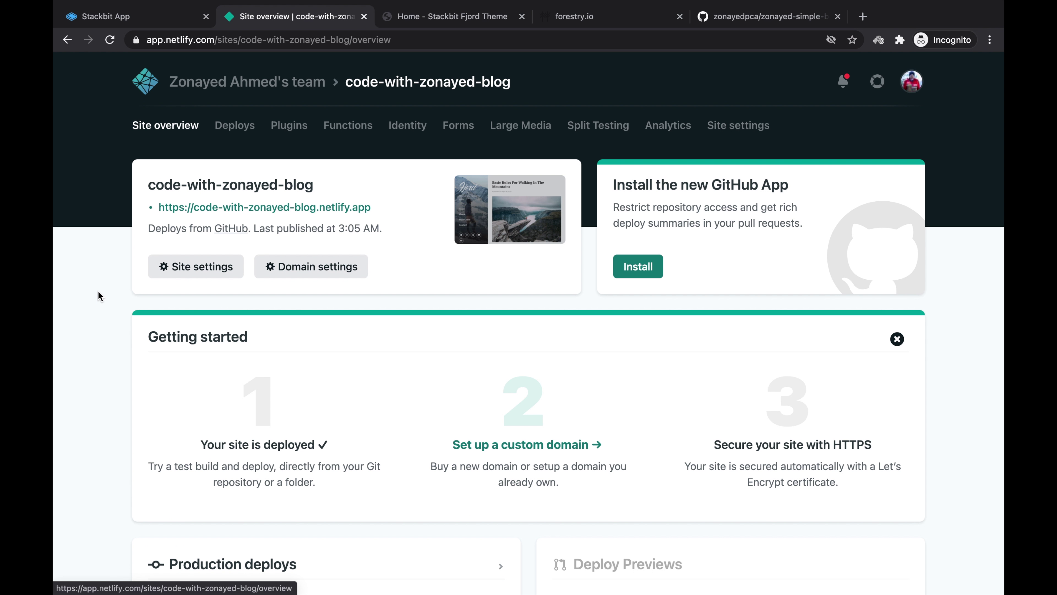
scroll(98, 290, down, 1)
click(241, 118)
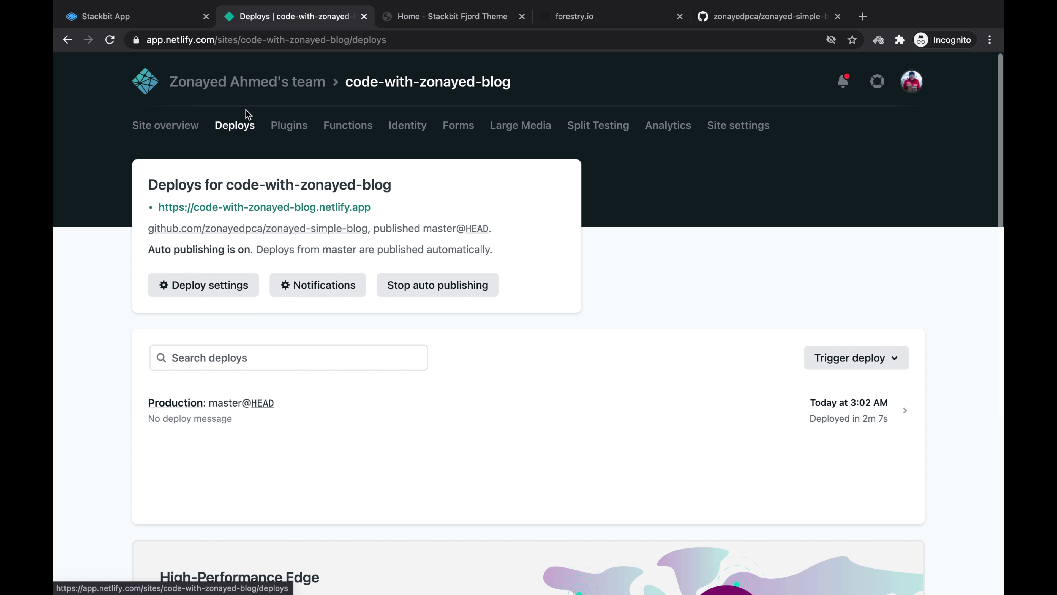
scroll(104, 267, down, 2)
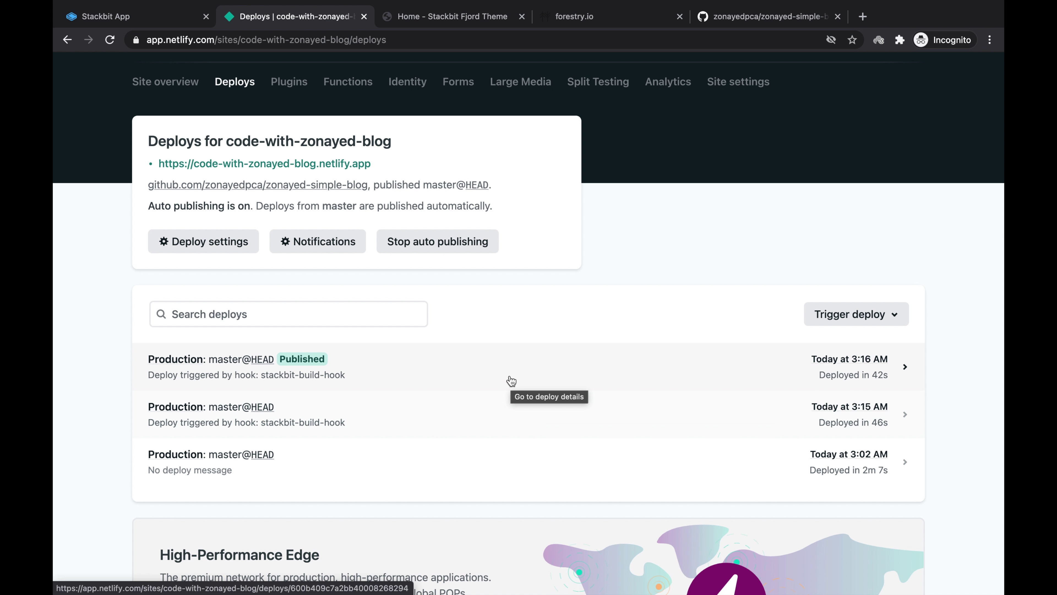
Review the summary and log of the newest published deploy and switch to the live blog.
click(487, 364)
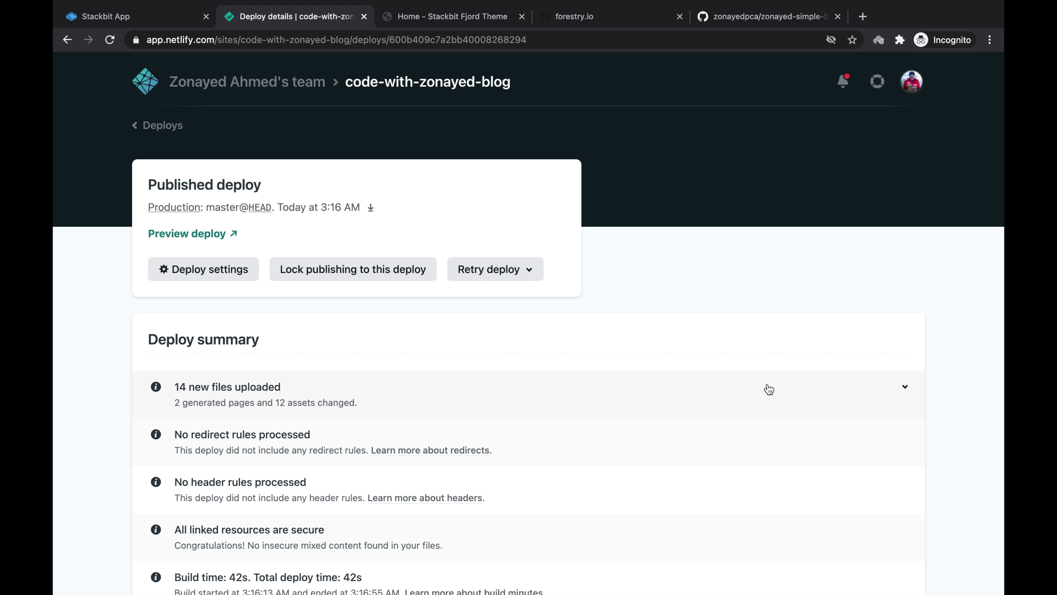
scroll(257, 412, down, 20)
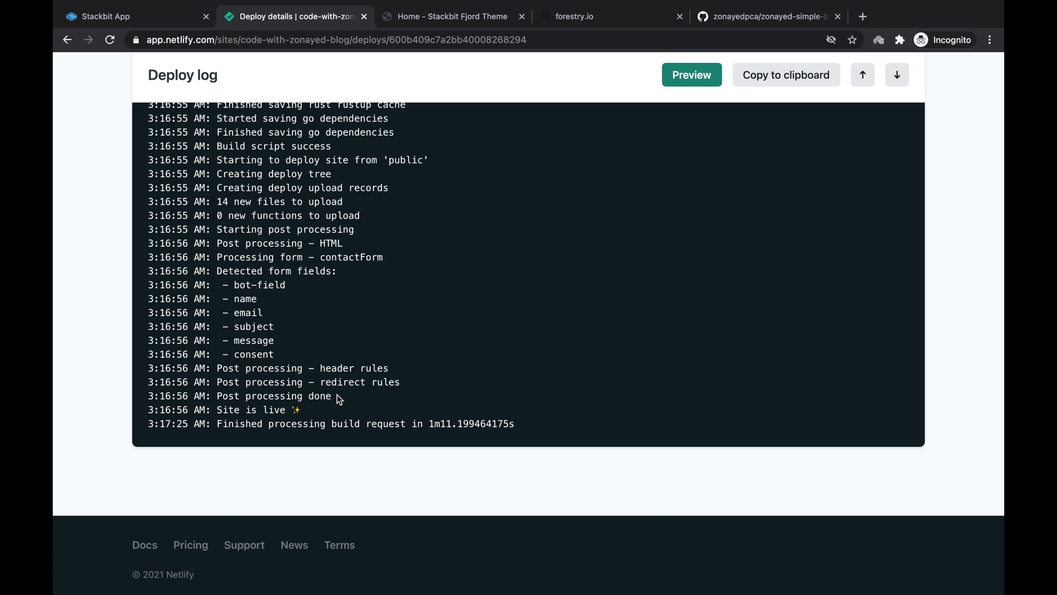
scroll(340, 367, up, 4)
scroll(400, 106, up, 20)
scroll(397, 113, down, 2)
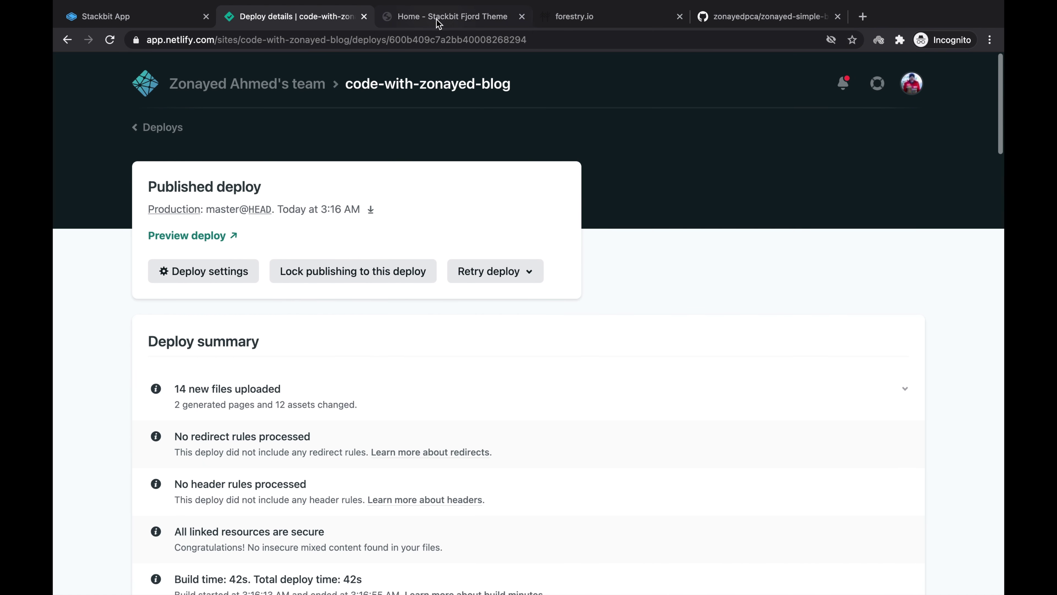
click(440, 19)
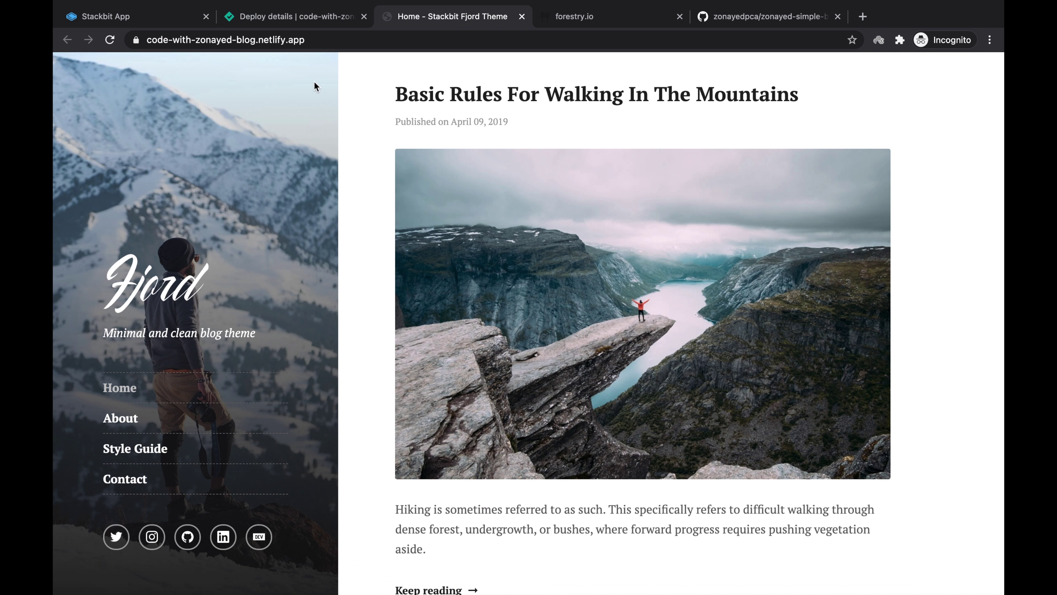
Reload the live blog to check the edited post title and close the Stackbit, Netlify and GitHub pages.
click(111, 40)
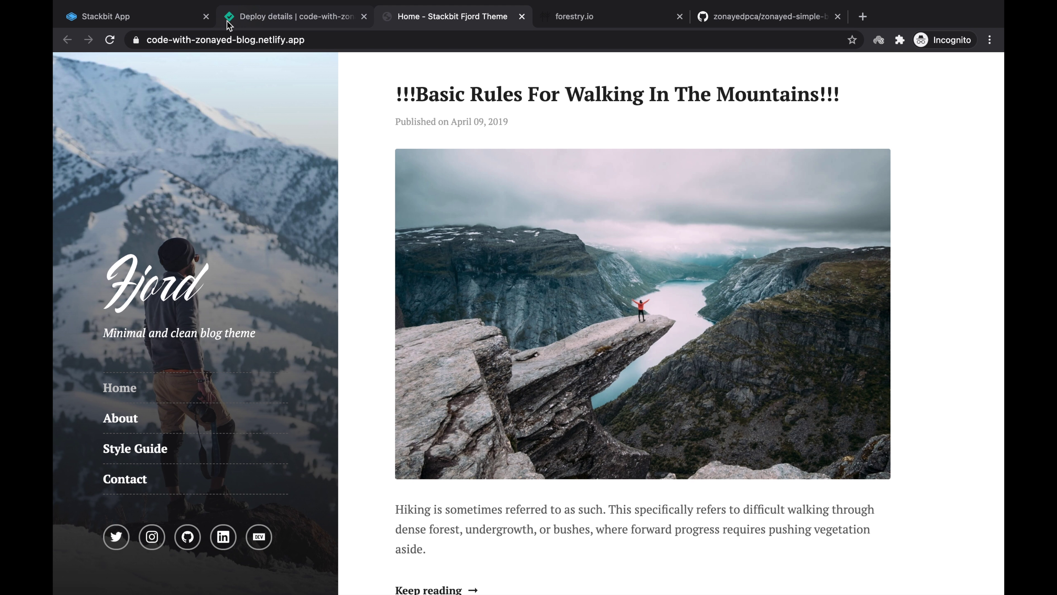
click(206, 17)
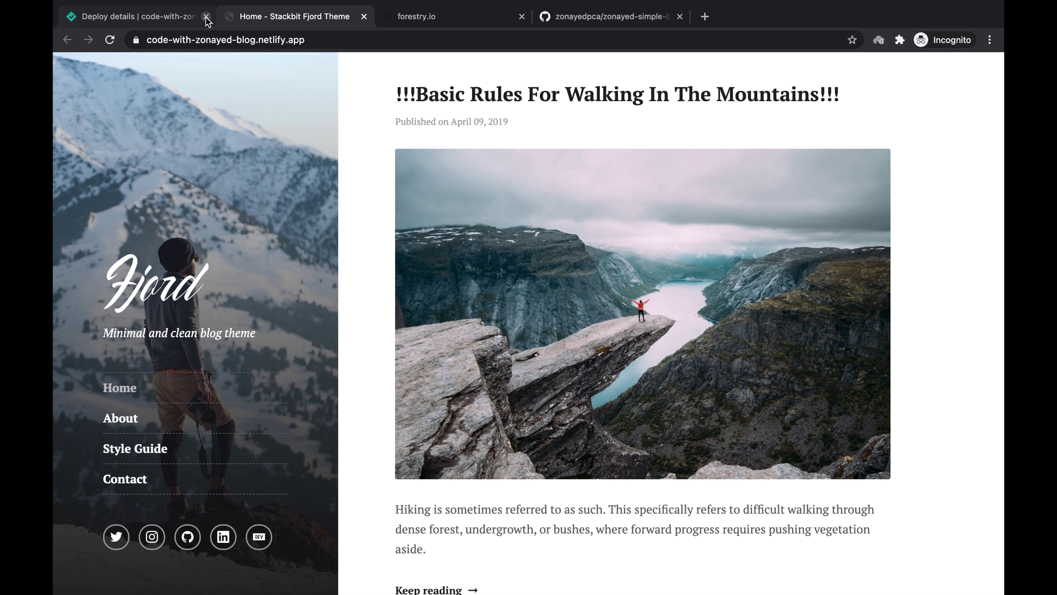
click(206, 17)
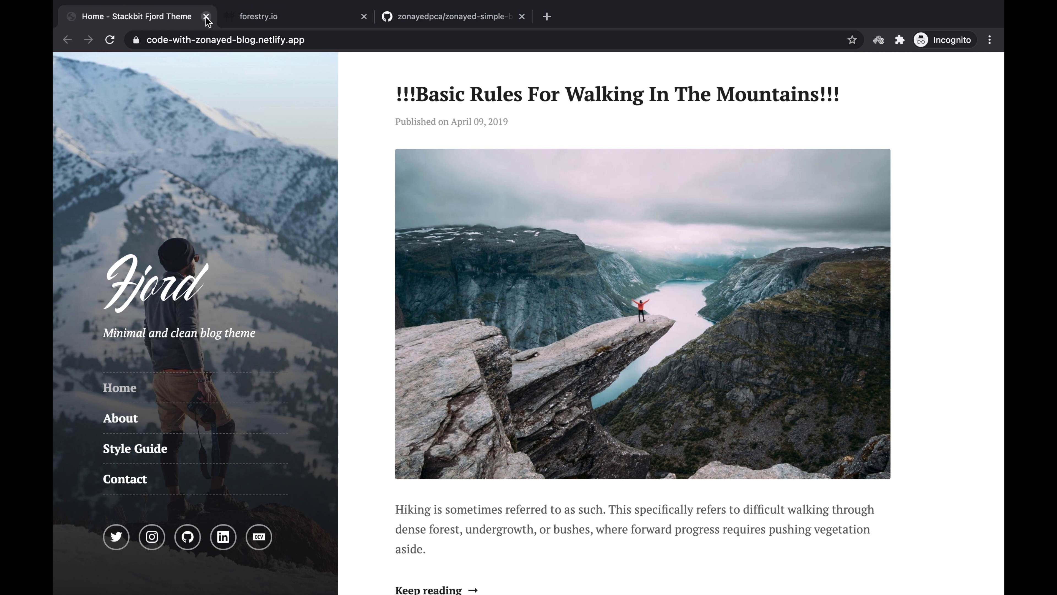
click(521, 17)
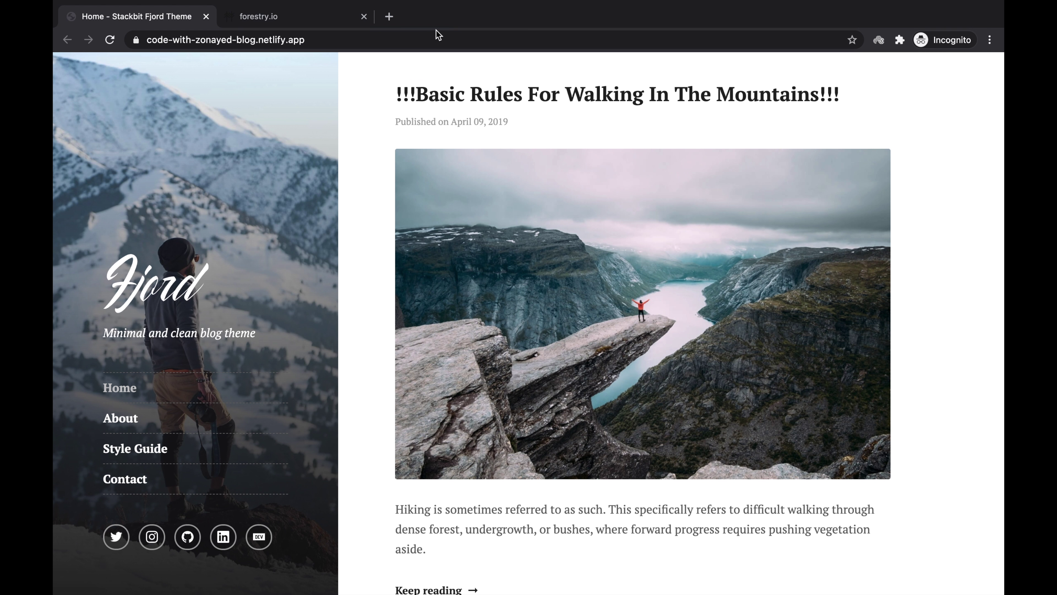
Switch to Forestry, reopen the simple blog site from My sites and open the posts folder in its Pages section.
click(302, 23)
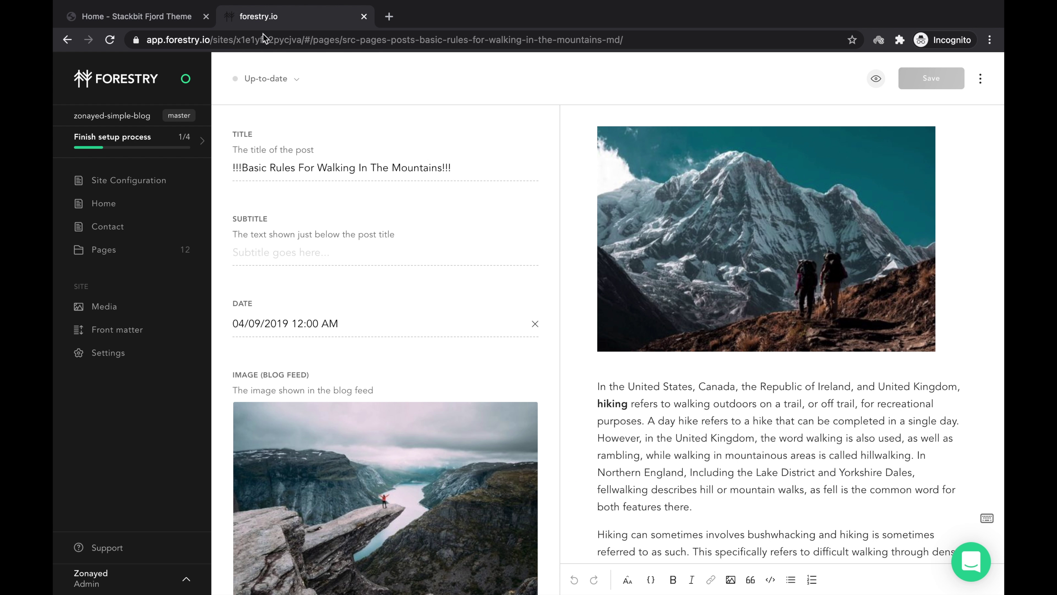
click(123, 86)
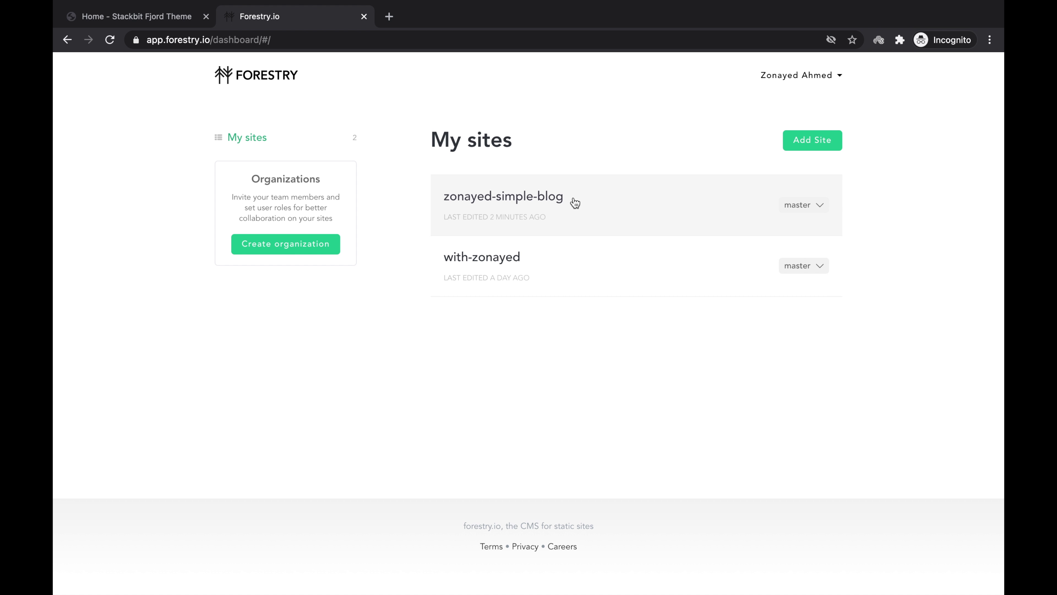
click(541, 205)
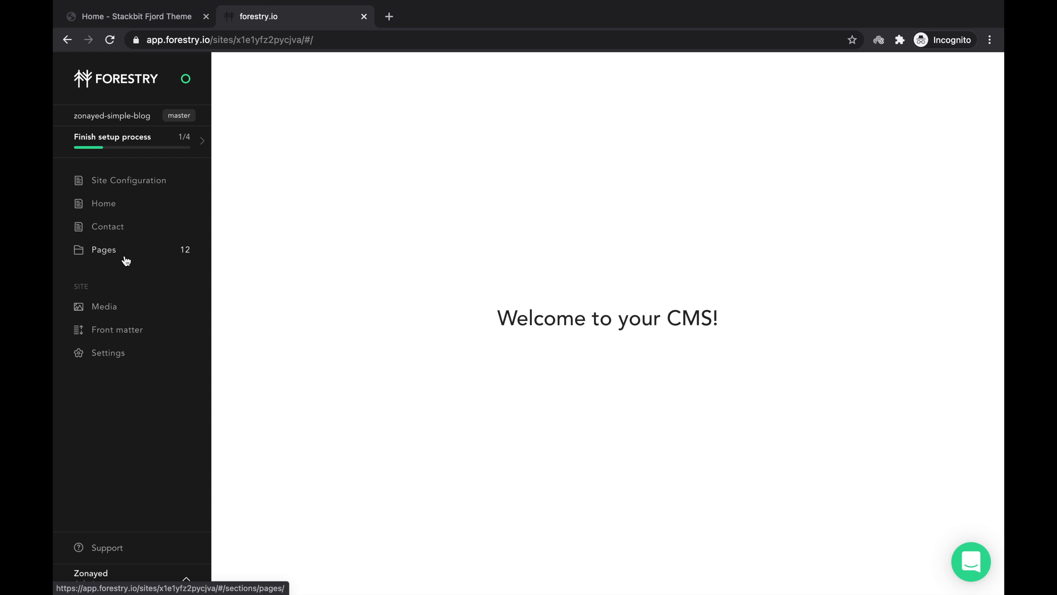
click(125, 255)
click(271, 270)
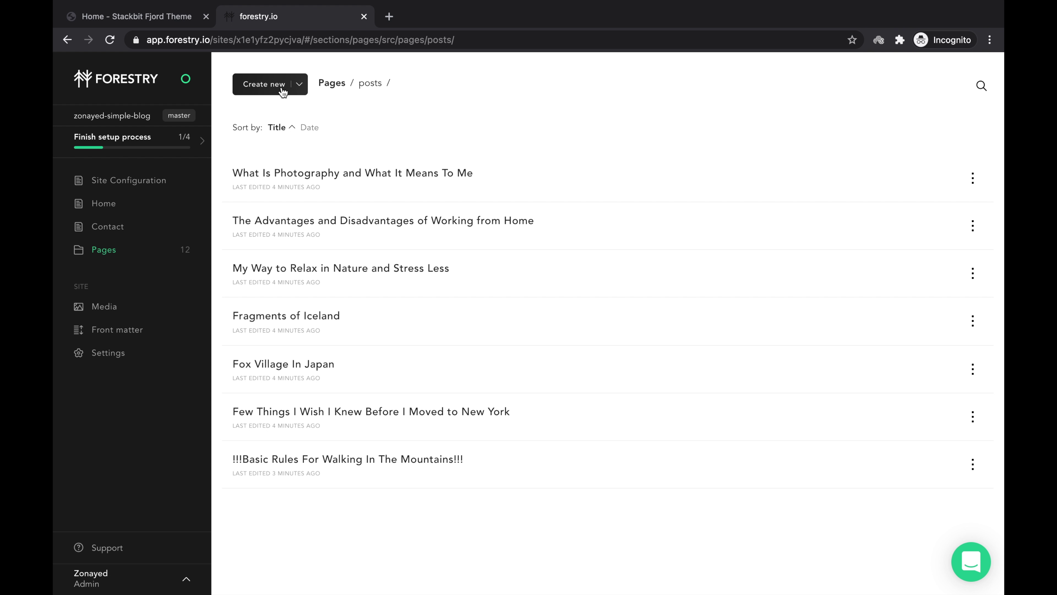
click(302, 88)
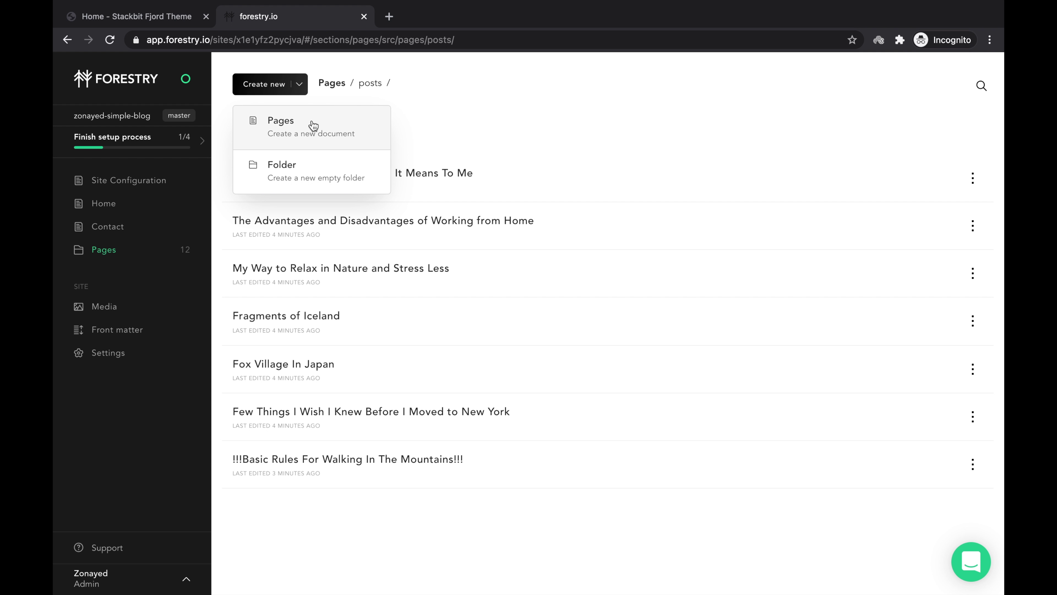
click(299, 129)
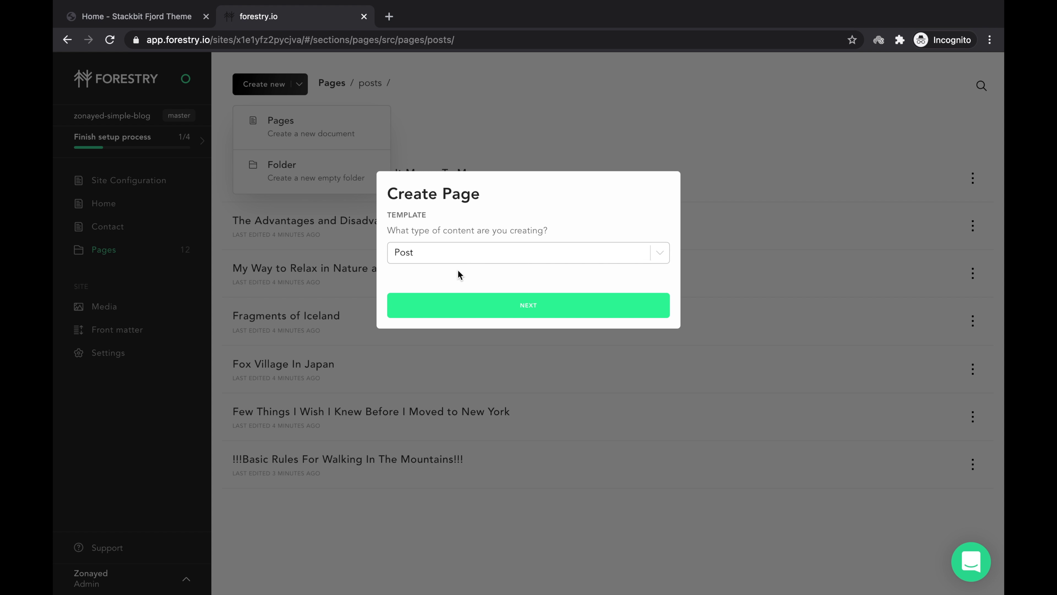
click(456, 252)
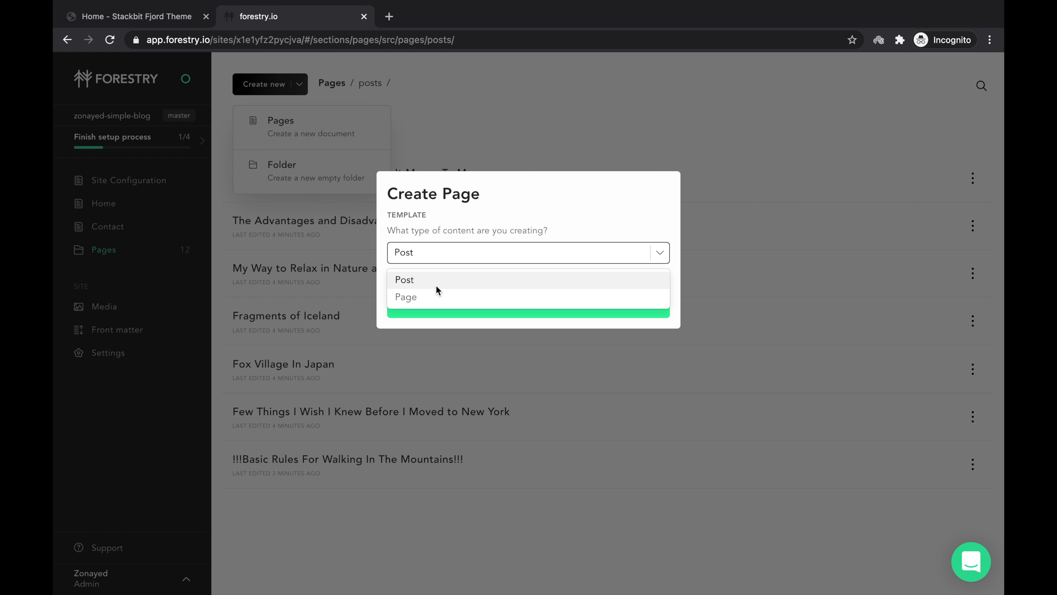
click(435, 220)
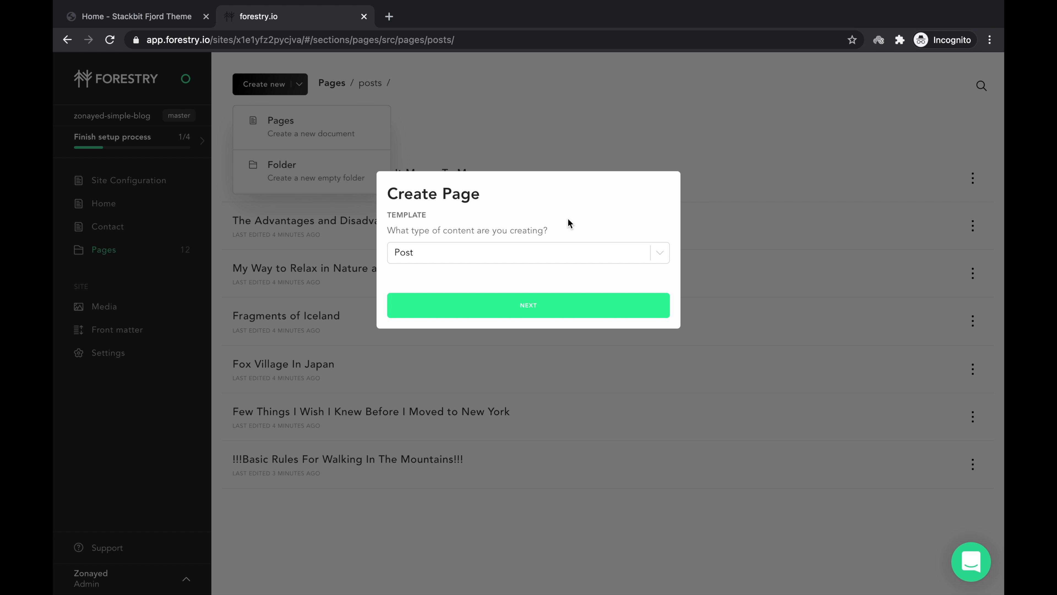
click(315, 287)
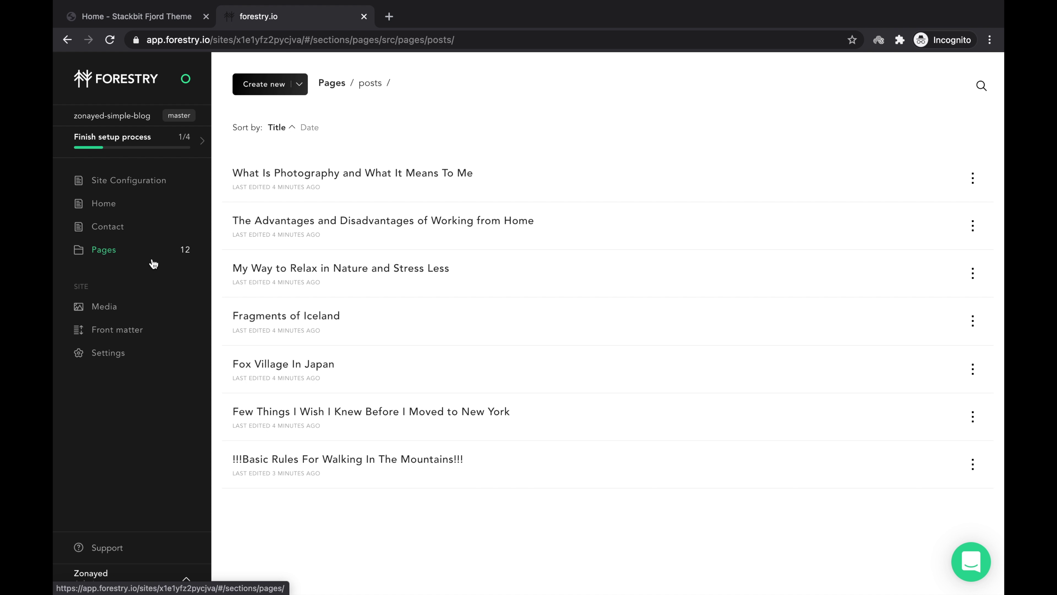
Compare Forestry's Pages list and posts folder with the pages and posts on the live blog.
click(105, 251)
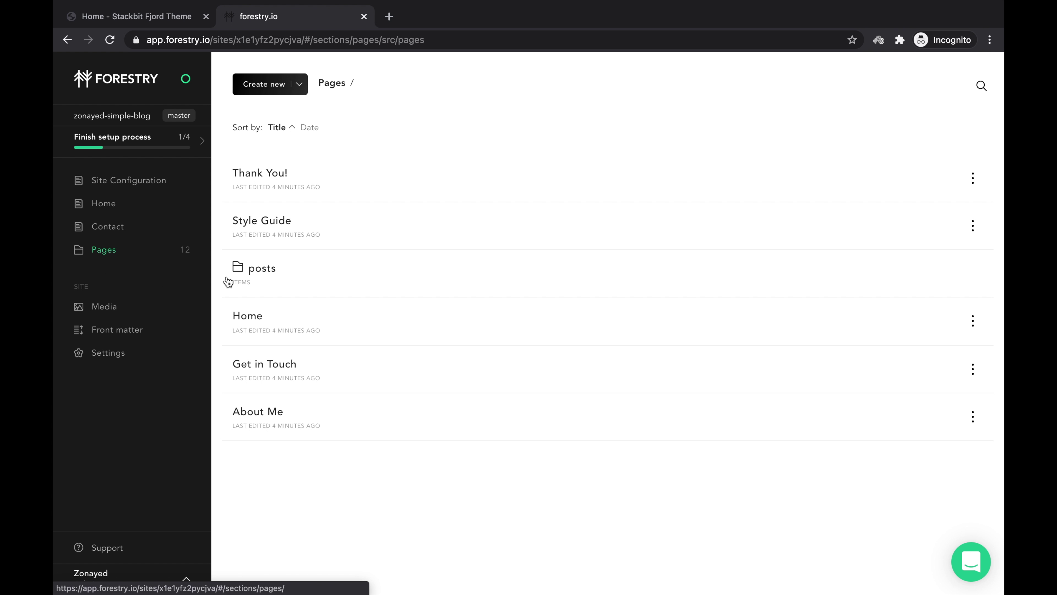
click(264, 270)
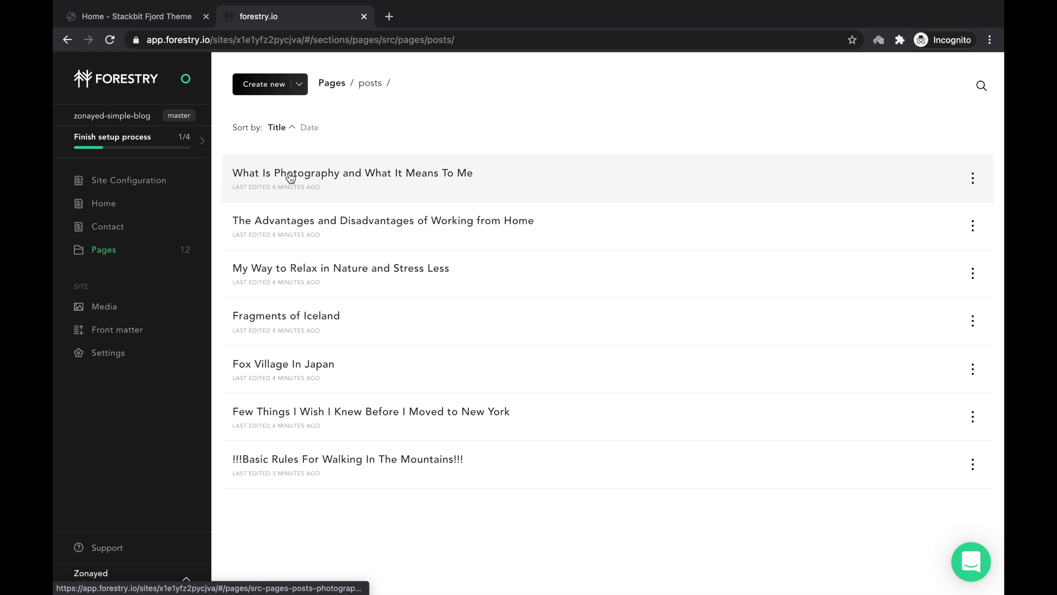
click(134, 249)
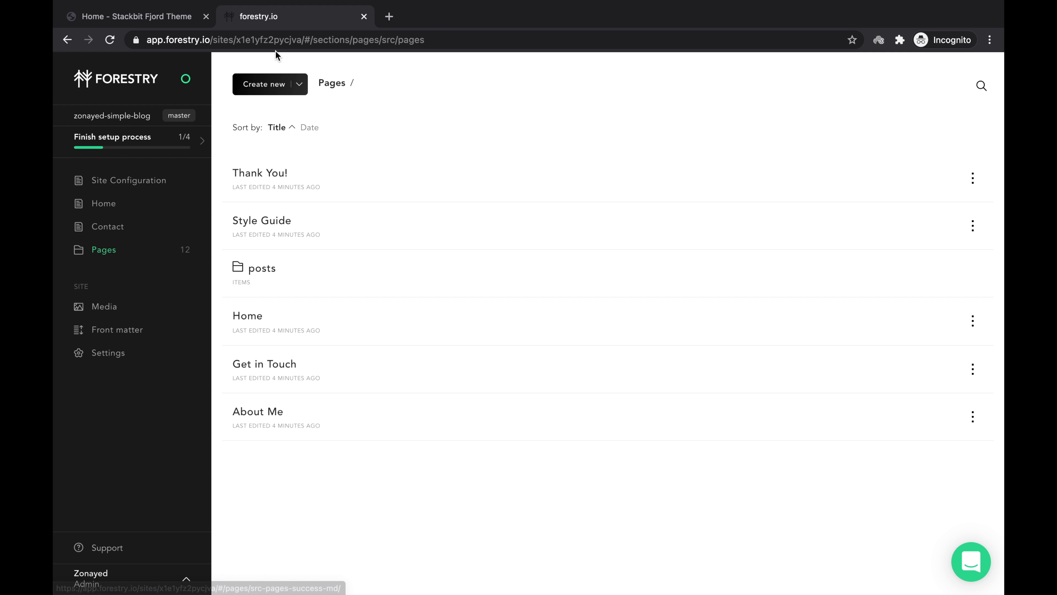
click(121, 16)
scroll(56, 364, down, 3)
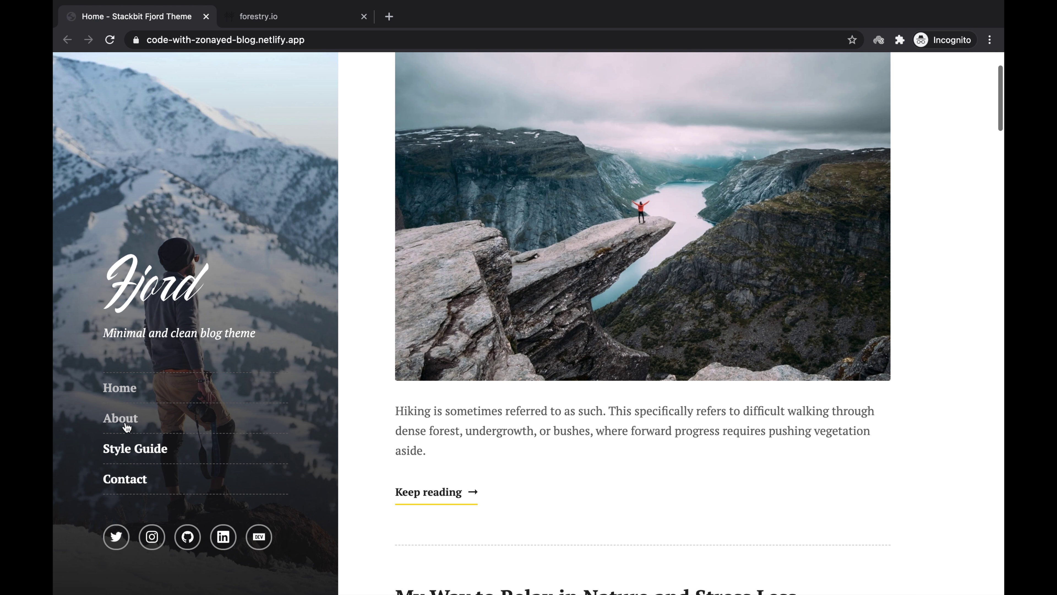
scroll(342, 125, up, 3)
Return to Forestry and create a new document in the posts folder using the Post template.
click(302, 16)
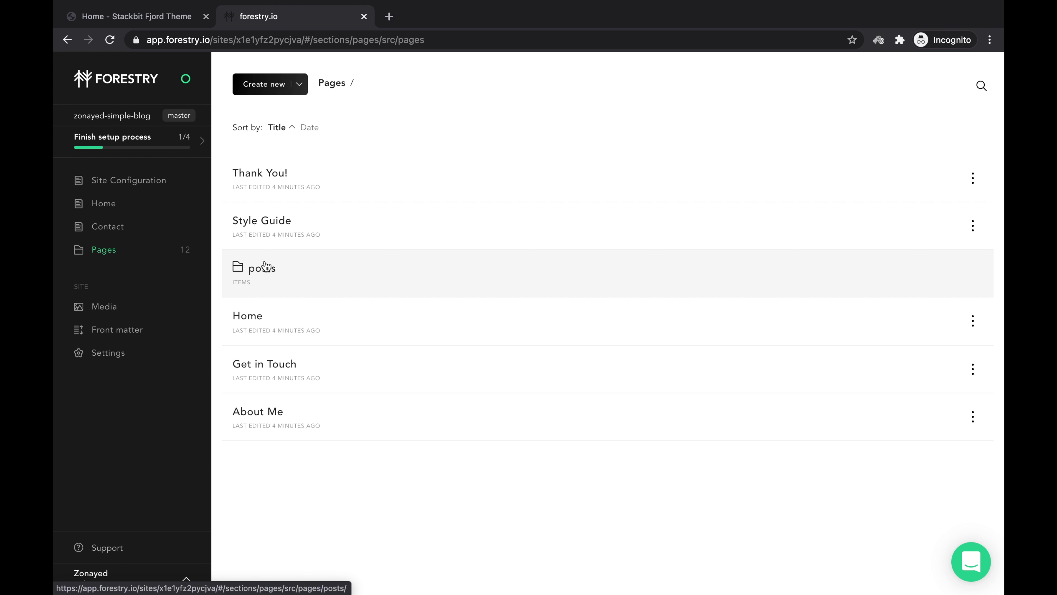
click(280, 274)
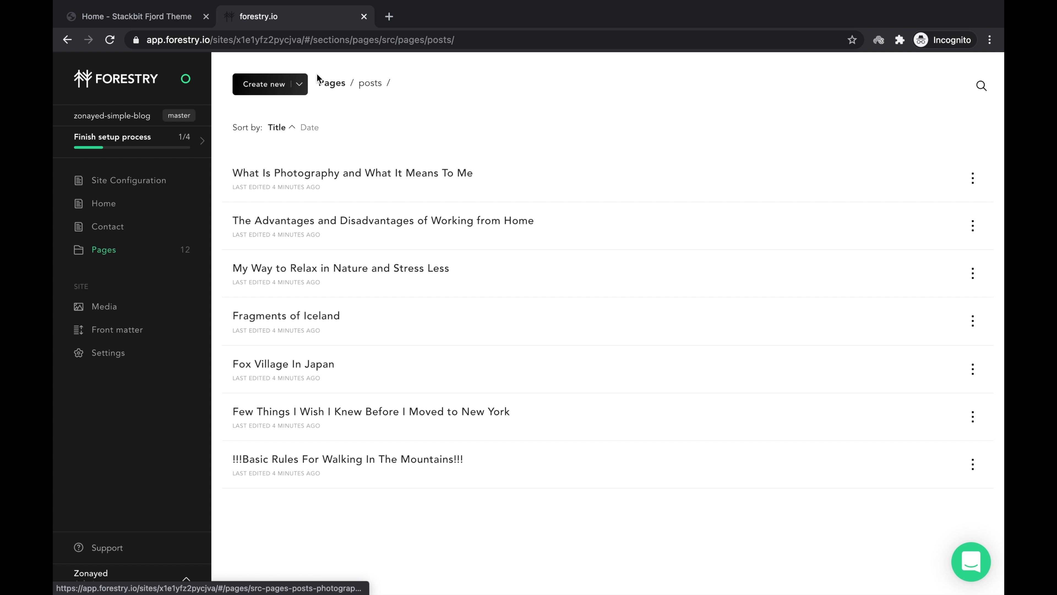
click(307, 86)
click(303, 127)
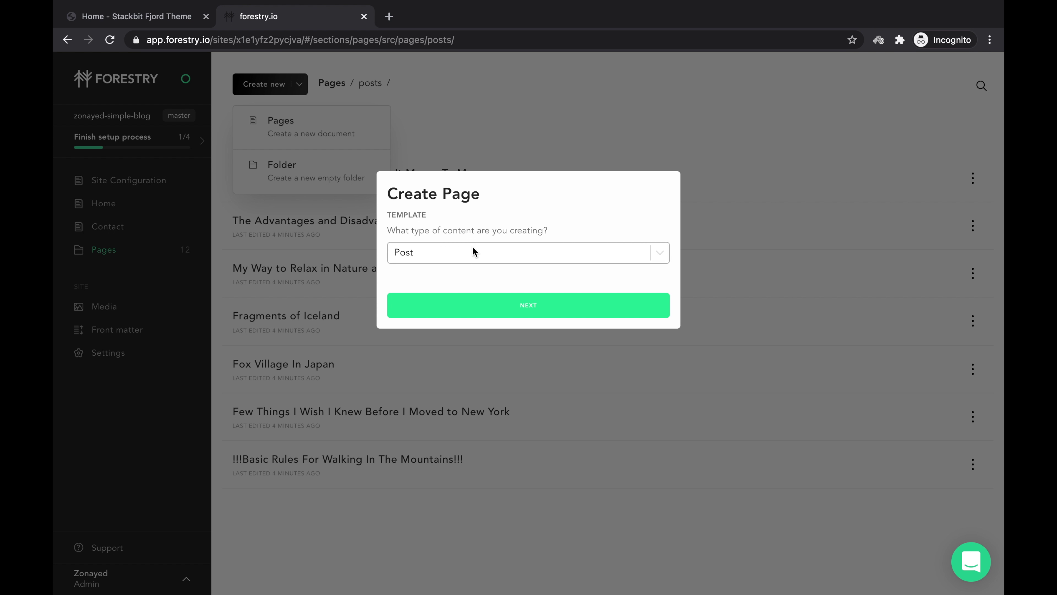
click(472, 250)
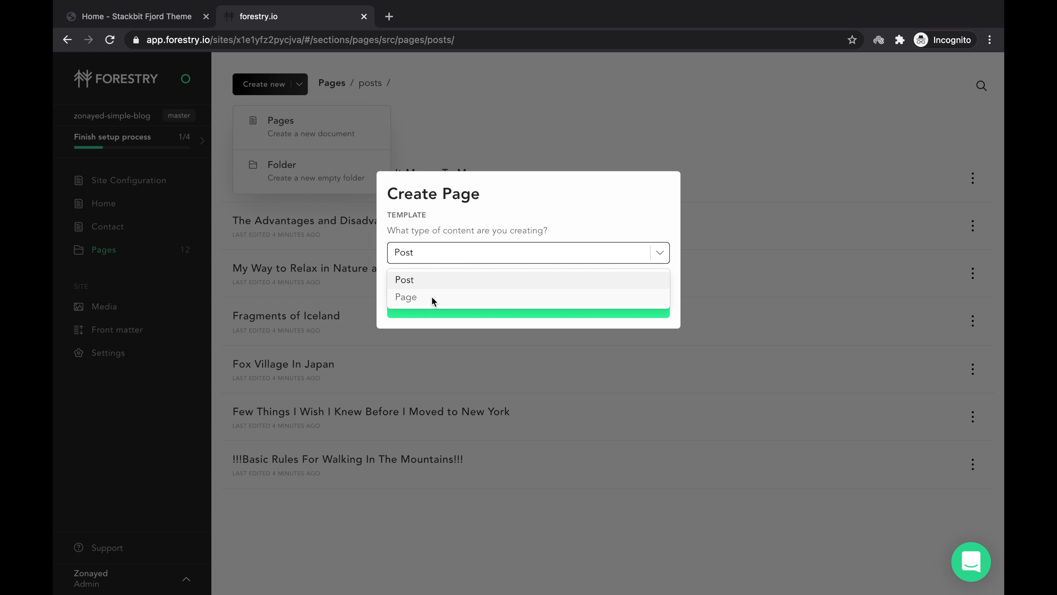
click(432, 282)
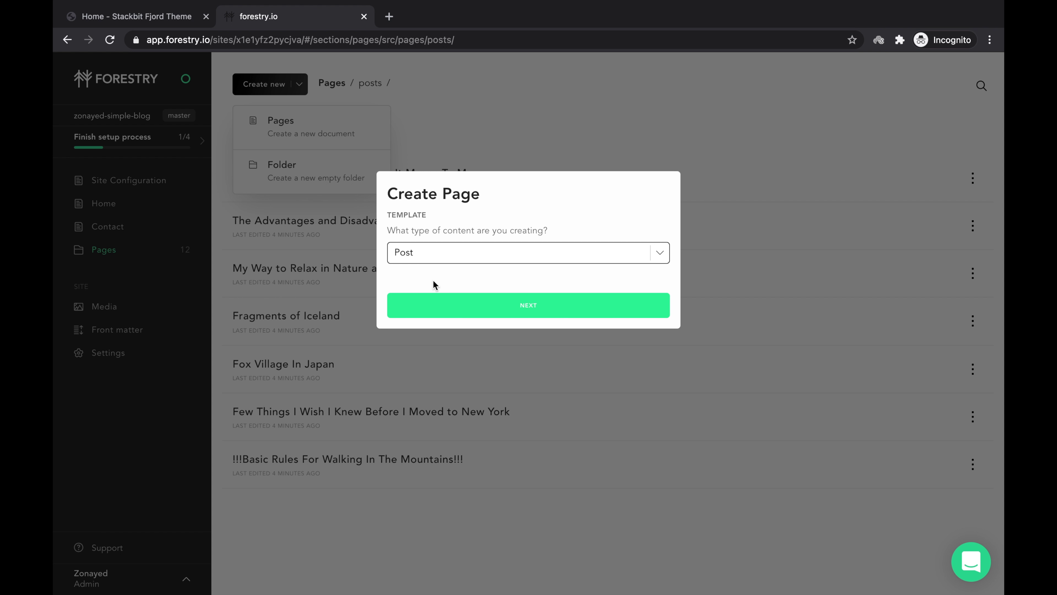
click(484, 307)
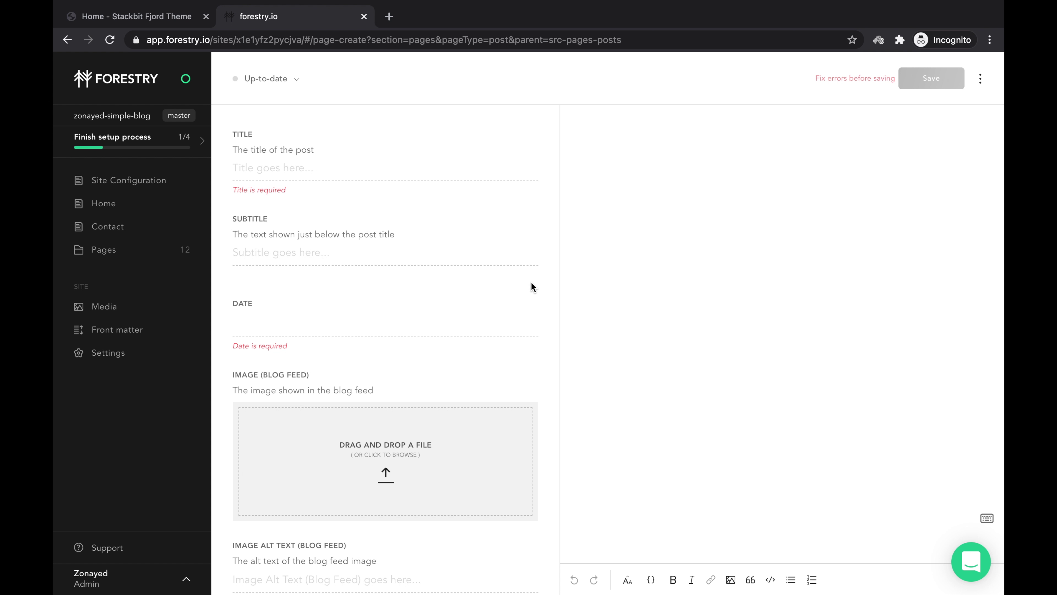
Title the new post "This is a Demo Blog" and set its date to 01/23/2021.
click(347, 173)
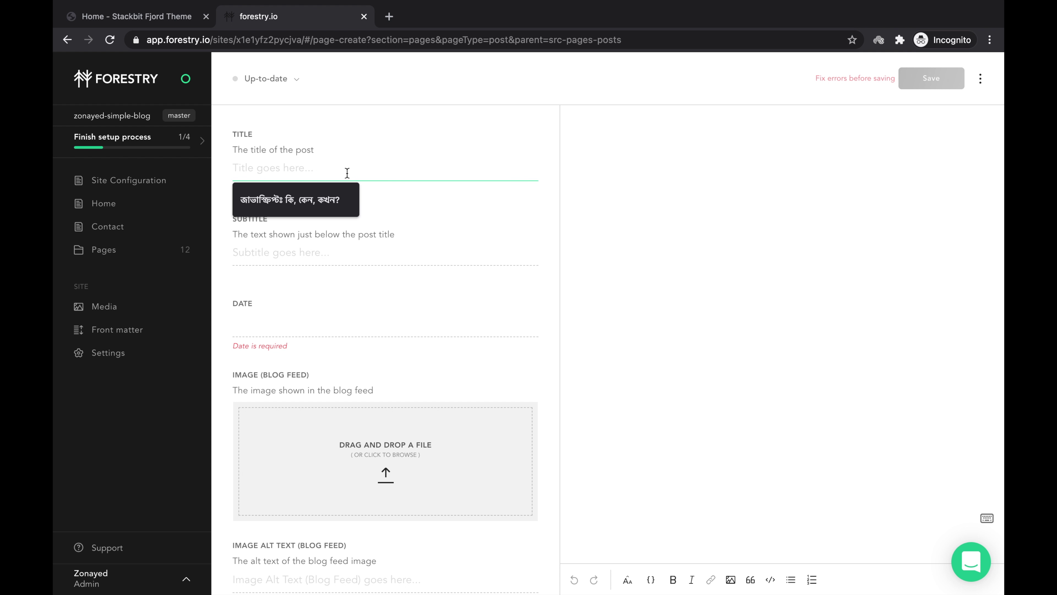
text(This is a Demo)
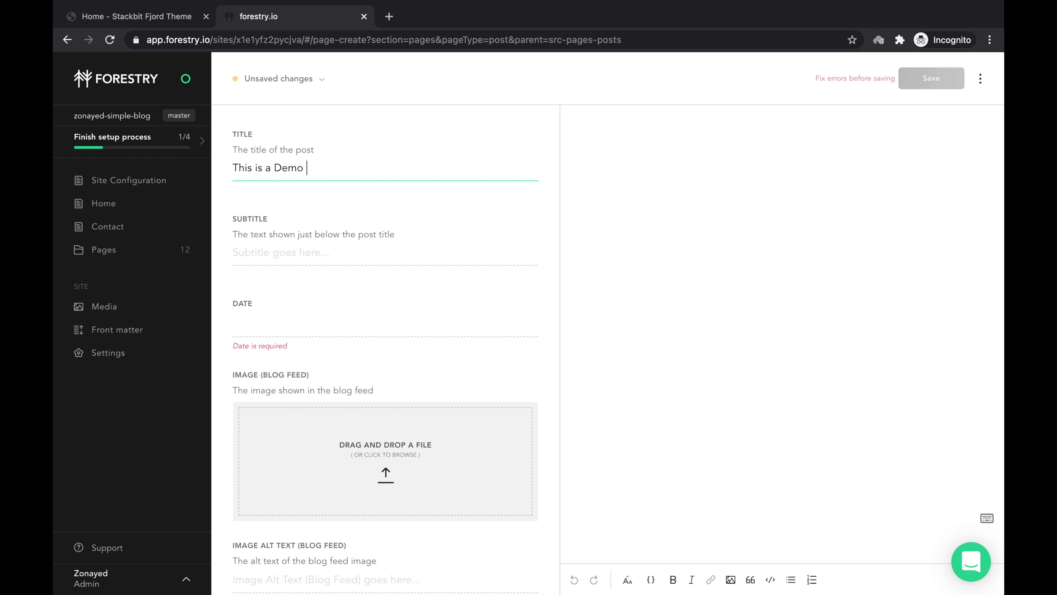
text(Blog)
scroll(298, 280, down, 2)
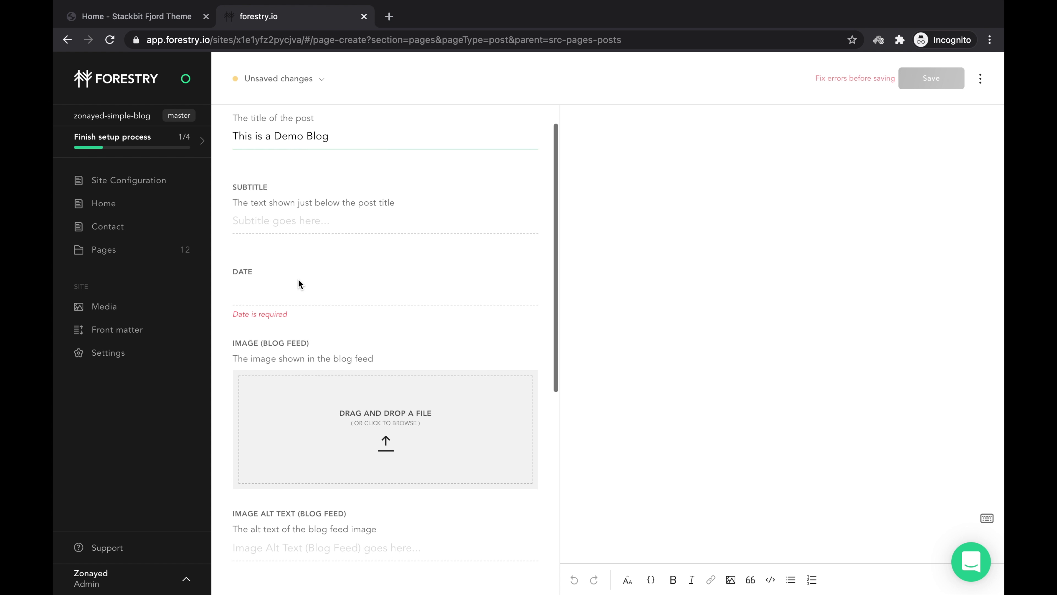
click(273, 277)
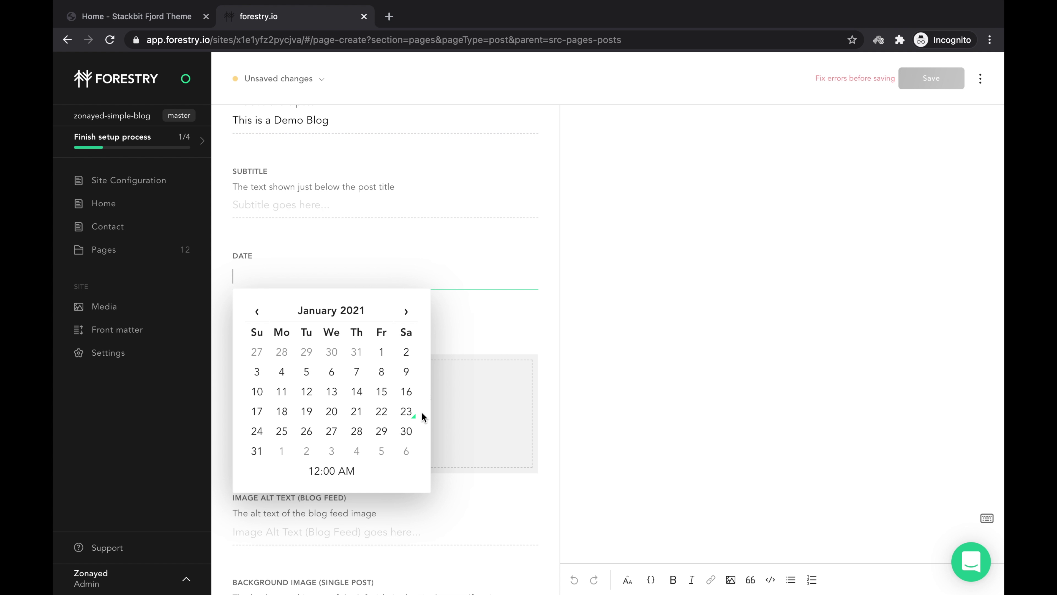
click(406, 413)
click(437, 328)
scroll(438, 328, down, 2)
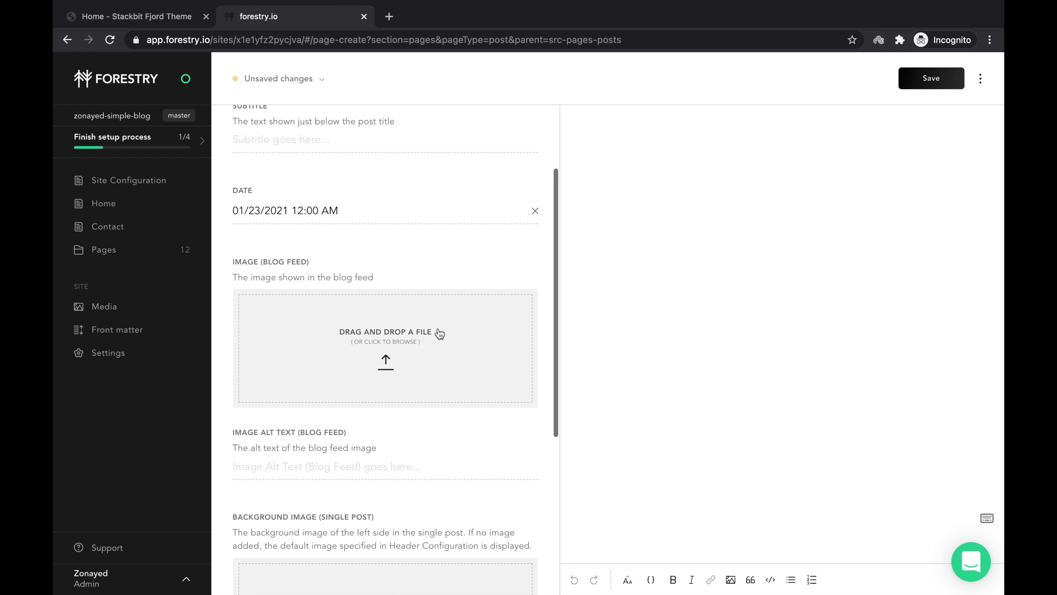
Upload the JPEG file from the Desktop as the post's blog feed image and review the remaining post fields.
click(377, 342)
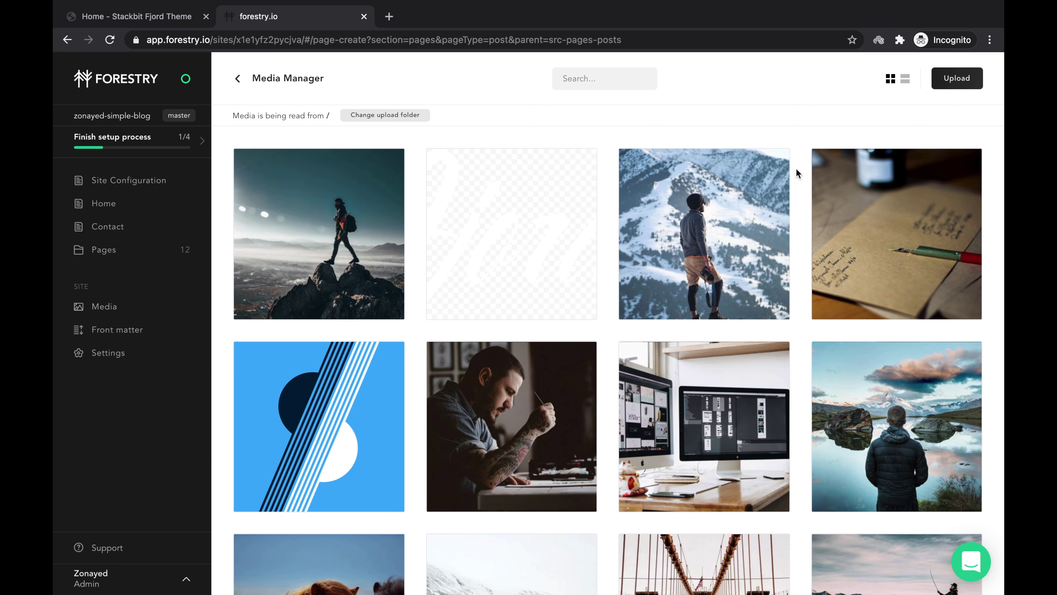
click(963, 85)
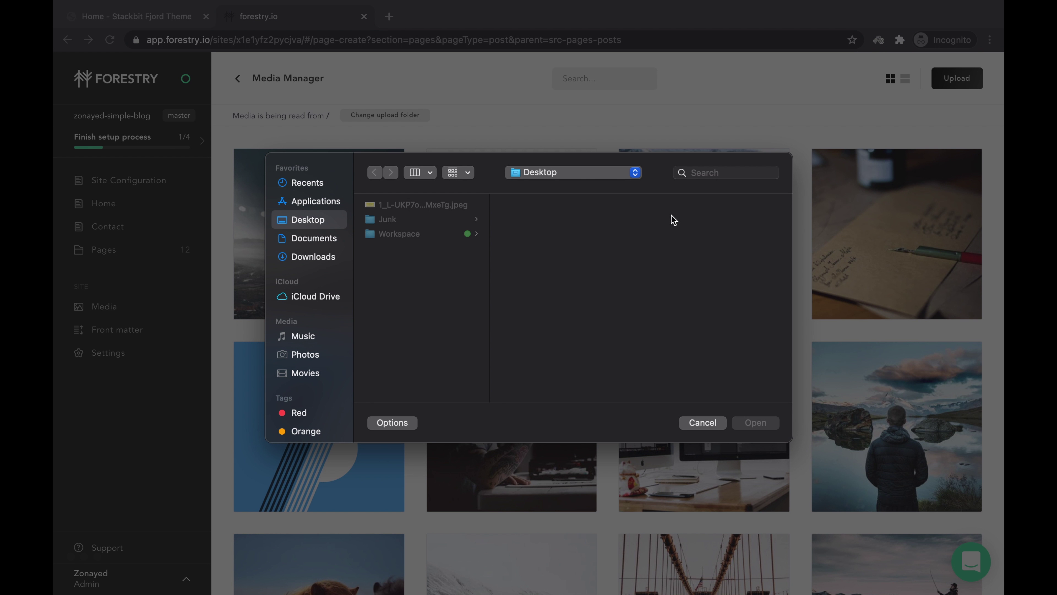
click(320, 256)
click(330, 222)
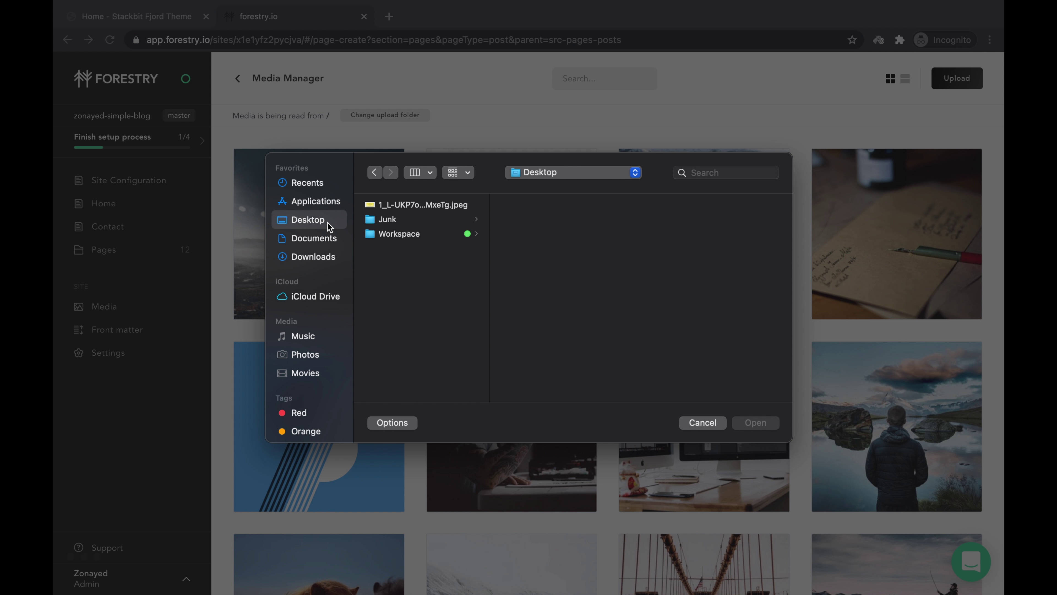
click(438, 204)
click(757, 420)
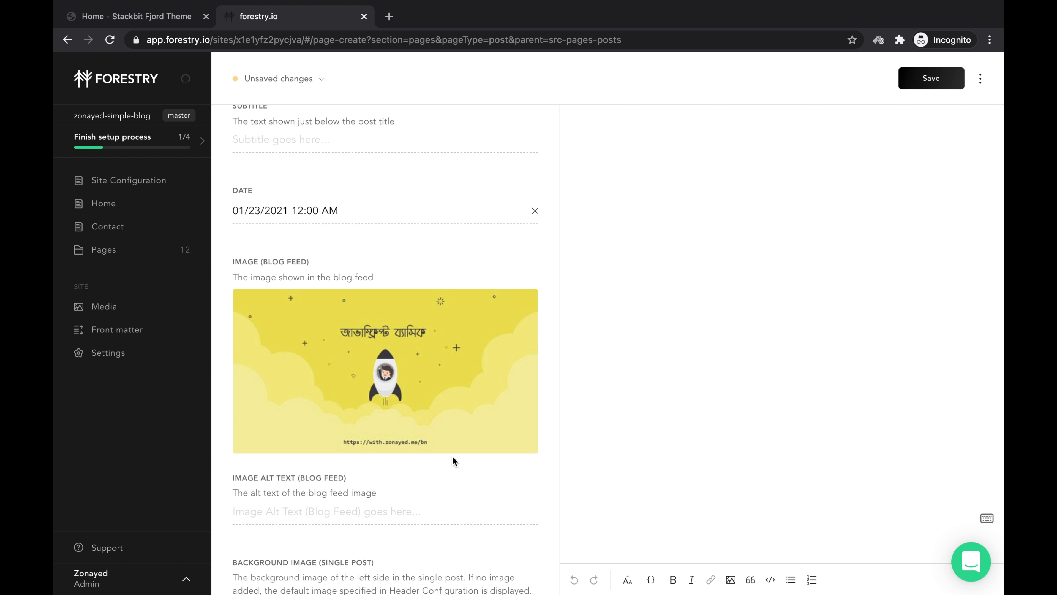
scroll(452, 456, down, 2)
scroll(313, 318, down, 1)
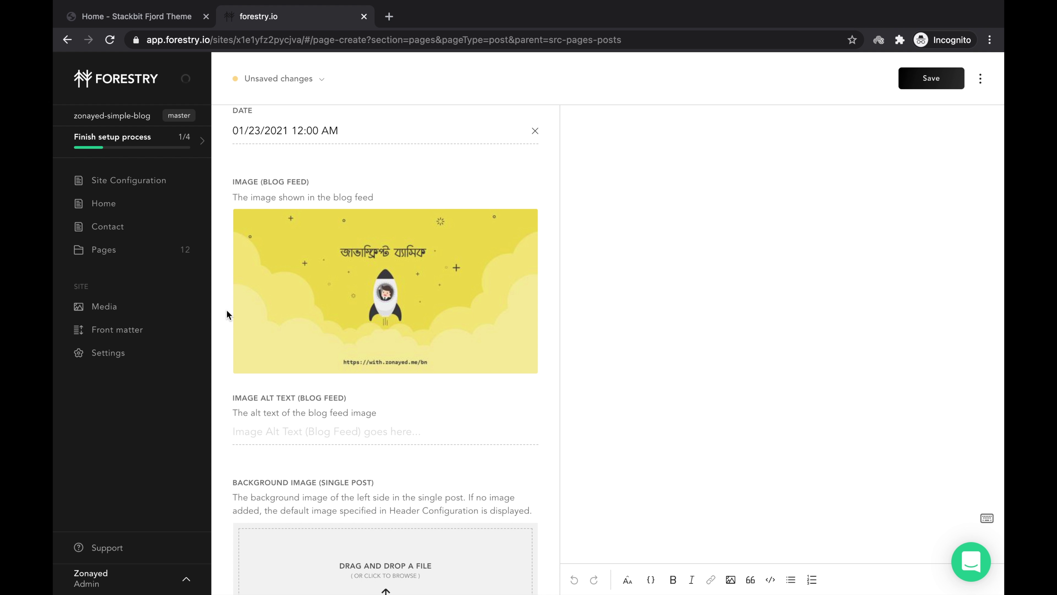
scroll(226, 310, down, 6)
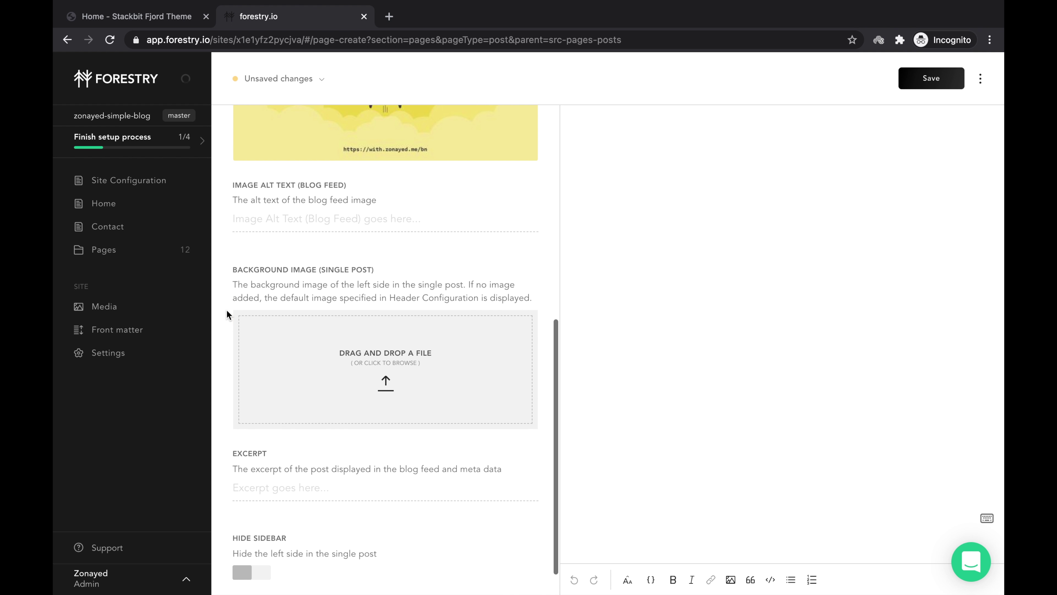
scroll(237, 368, up, 10)
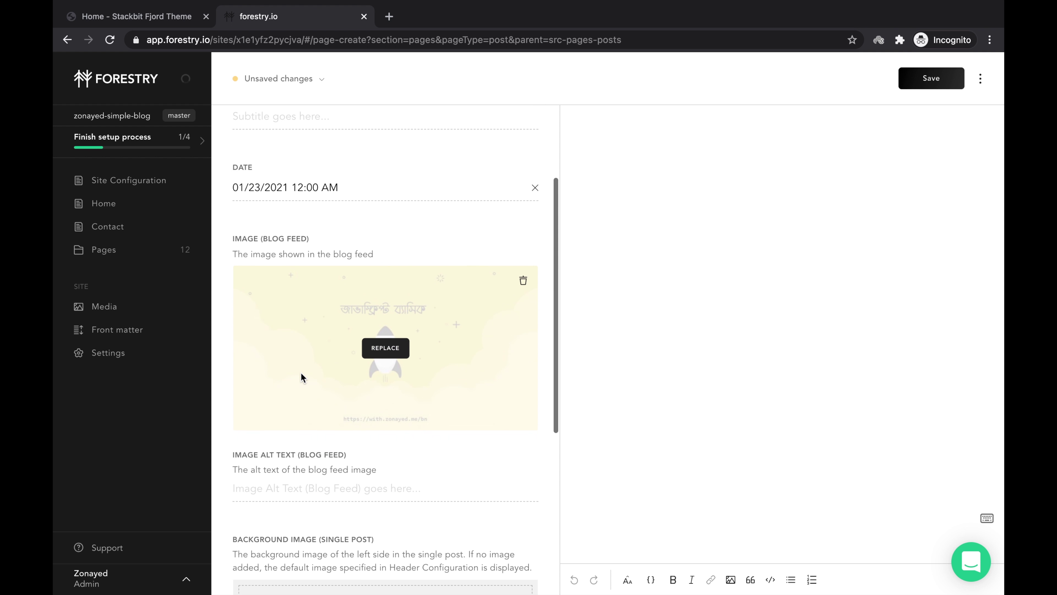
Write "This is my blog post contect" as the post's body text and make its last word bold.
click(711, 270)
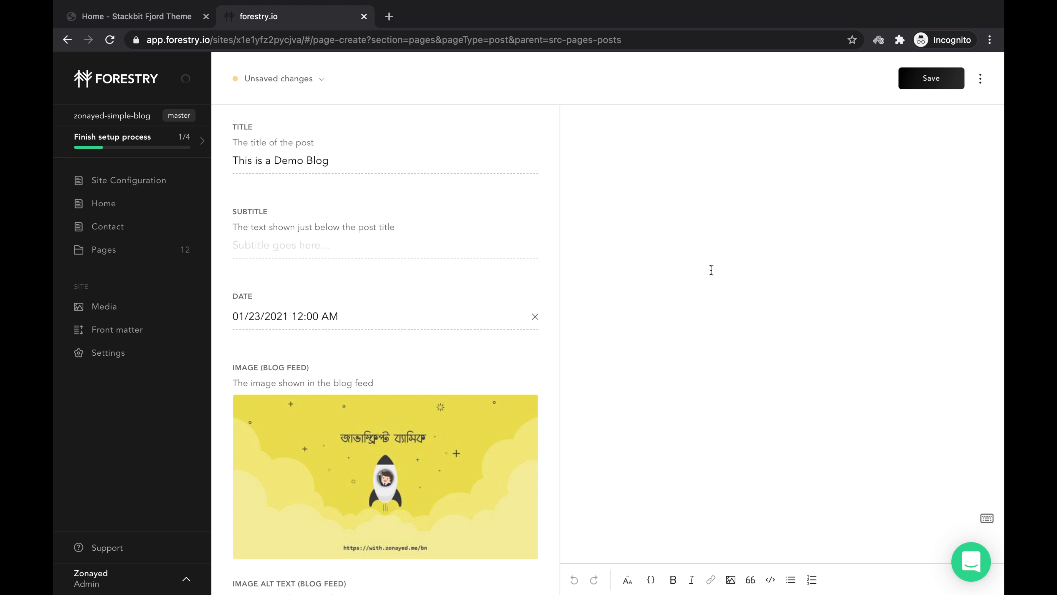
text(This is my blog p)
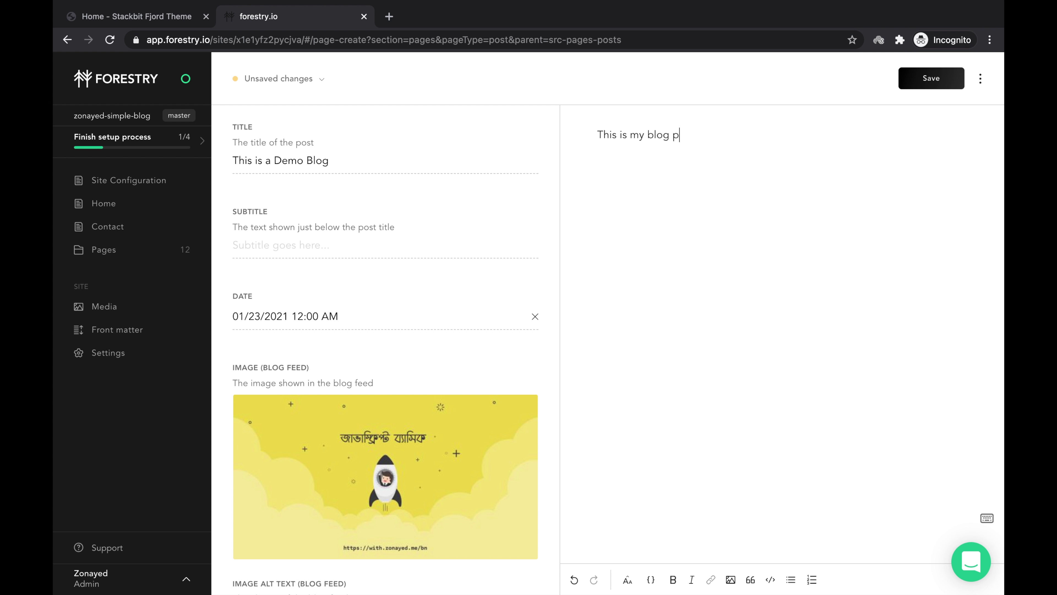
text(ost contect)
double_click(703, 130)
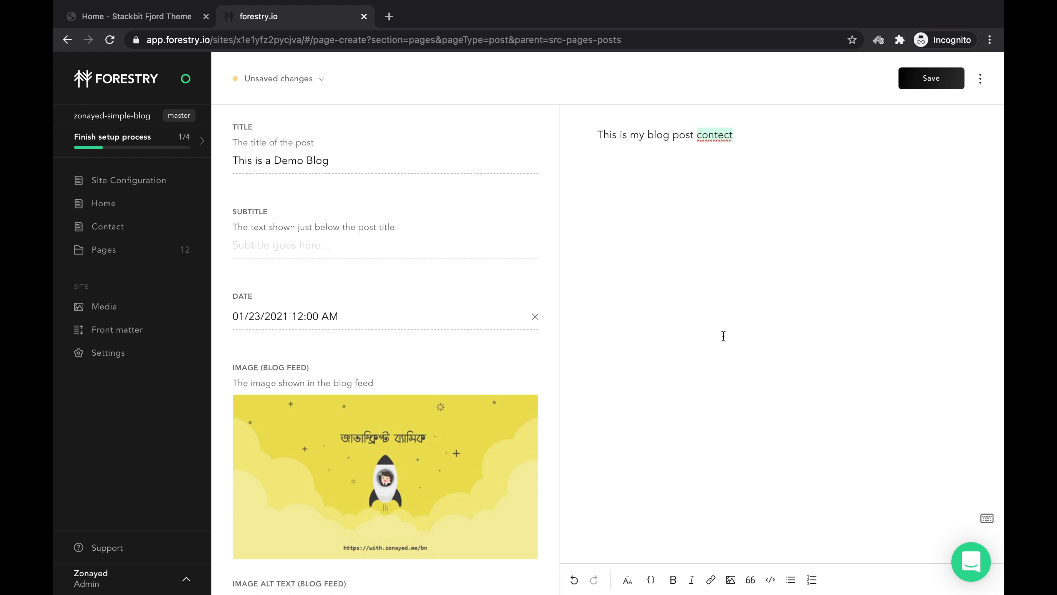
click(674, 579)
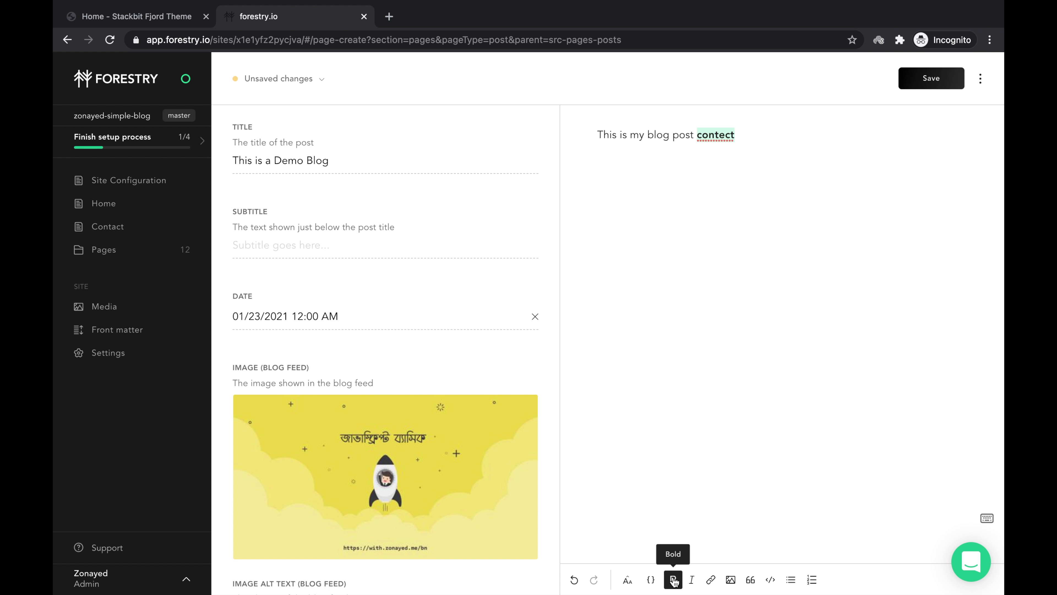
click(821, 352)
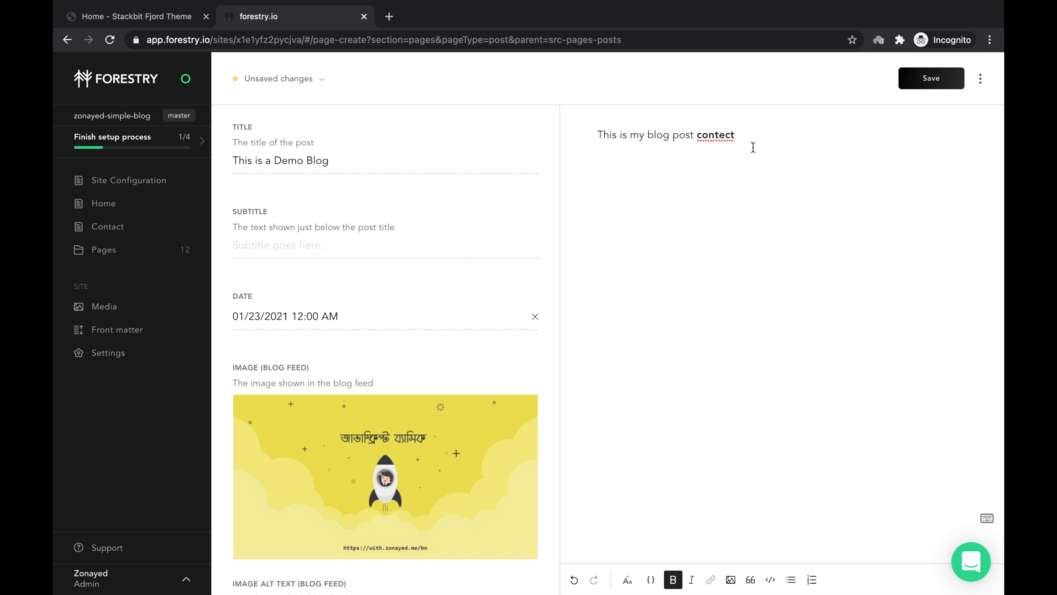
Correct the spelling of the bold word to "content" and save the new post.
key(BackSpace)
key(BackSpace)
text(nt)
click(922, 86)
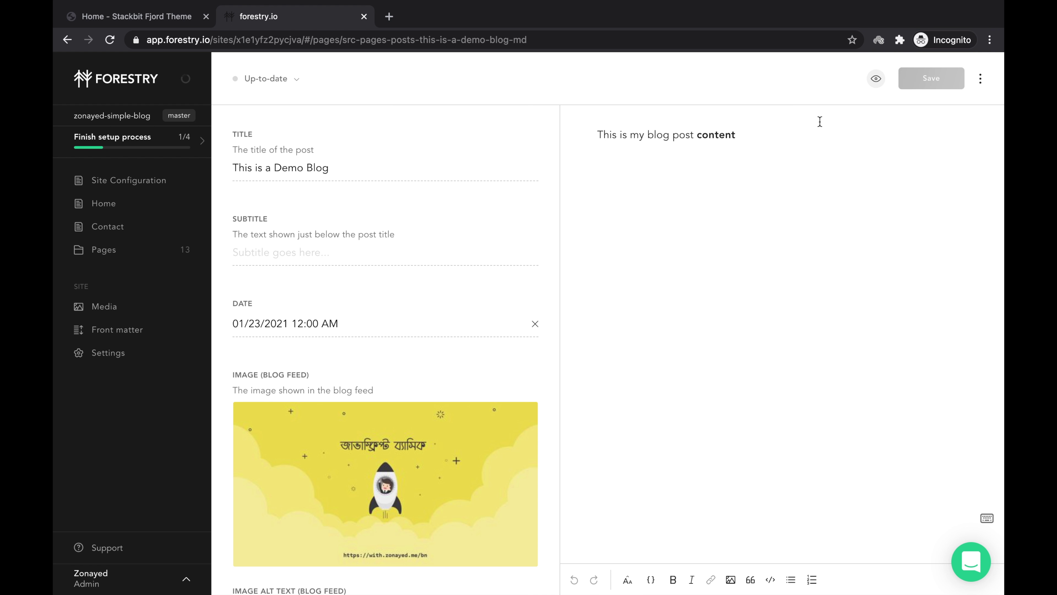
Open the blog's GitHub repository in a new browser tab.
click(388, 16)
text(gith)
key(Down)
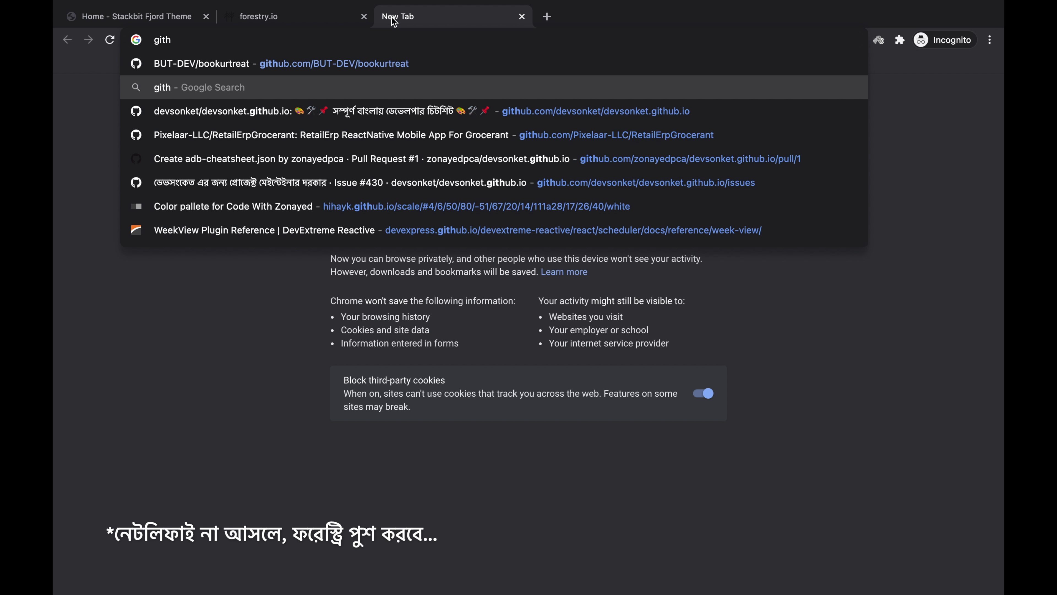
key(Up)
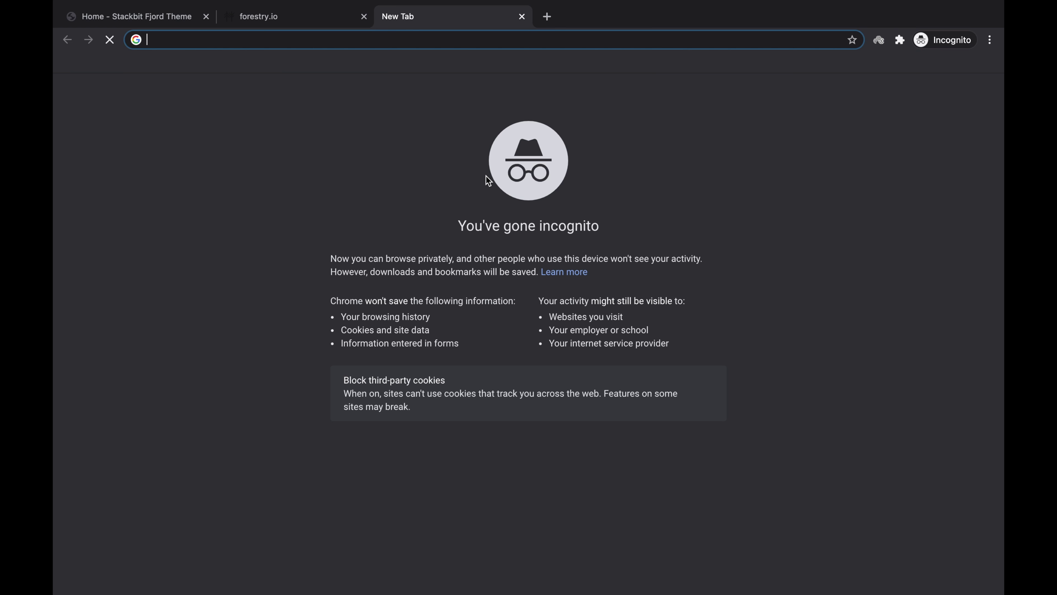
text(github.com)
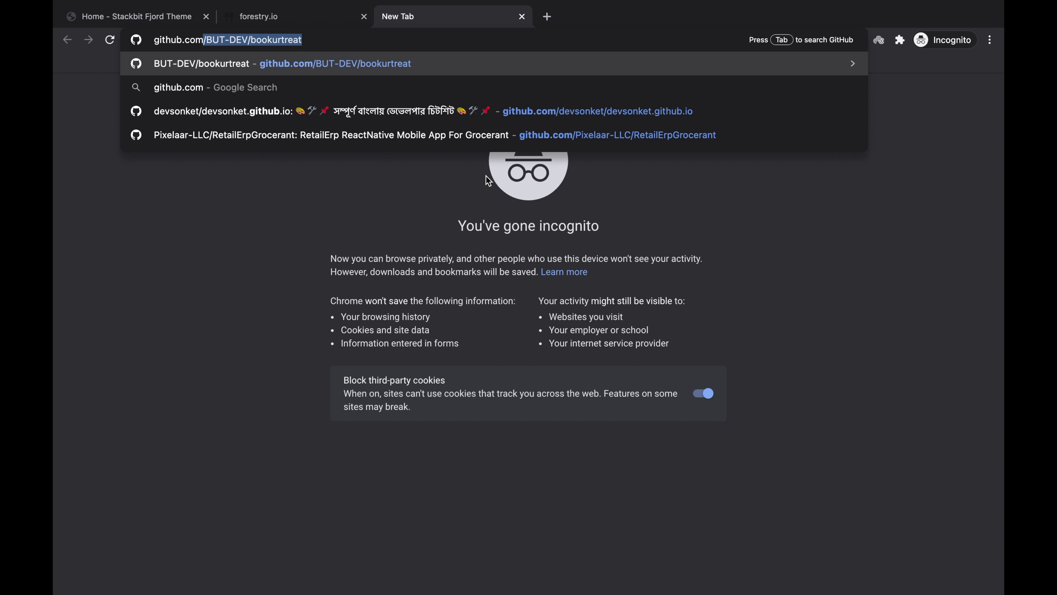
text(/zonayedpca)
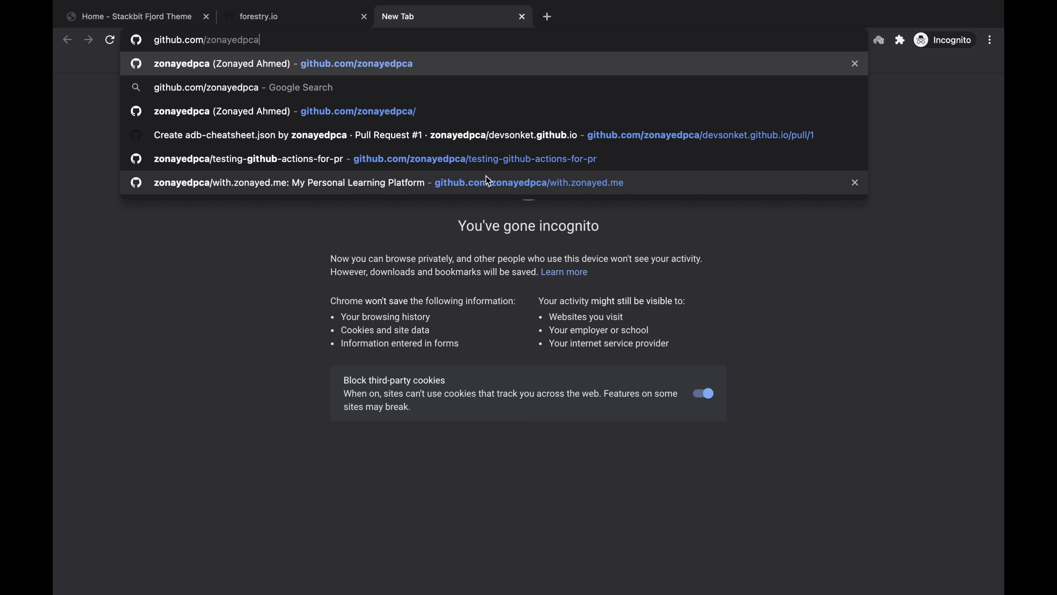
key(Return)
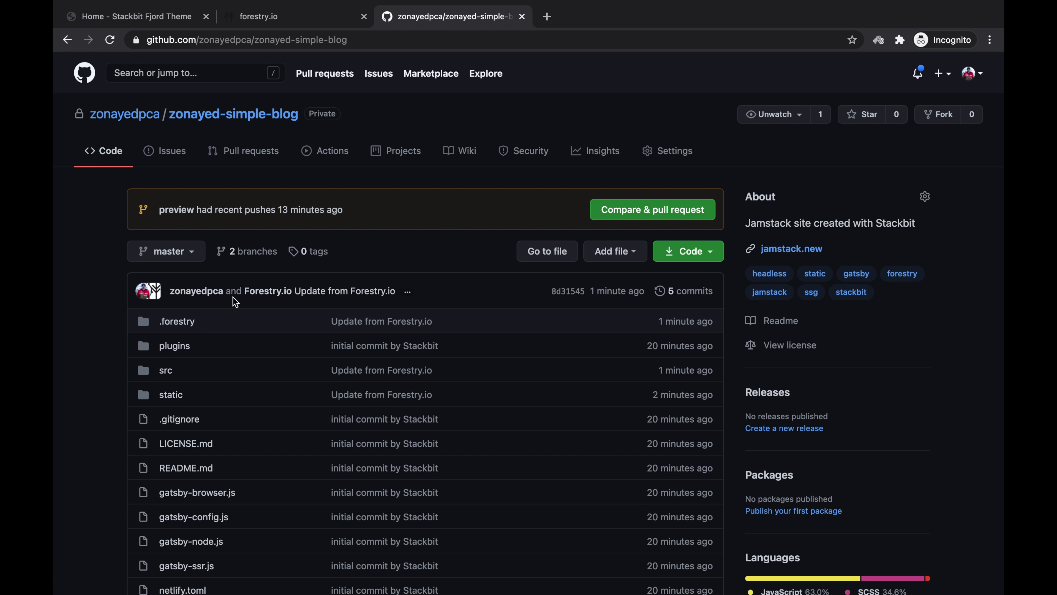
Open the repository's latest Forestry commit and examine the added this-is-a-demo-blog.md entry, its front matter and body text.
click(600, 294)
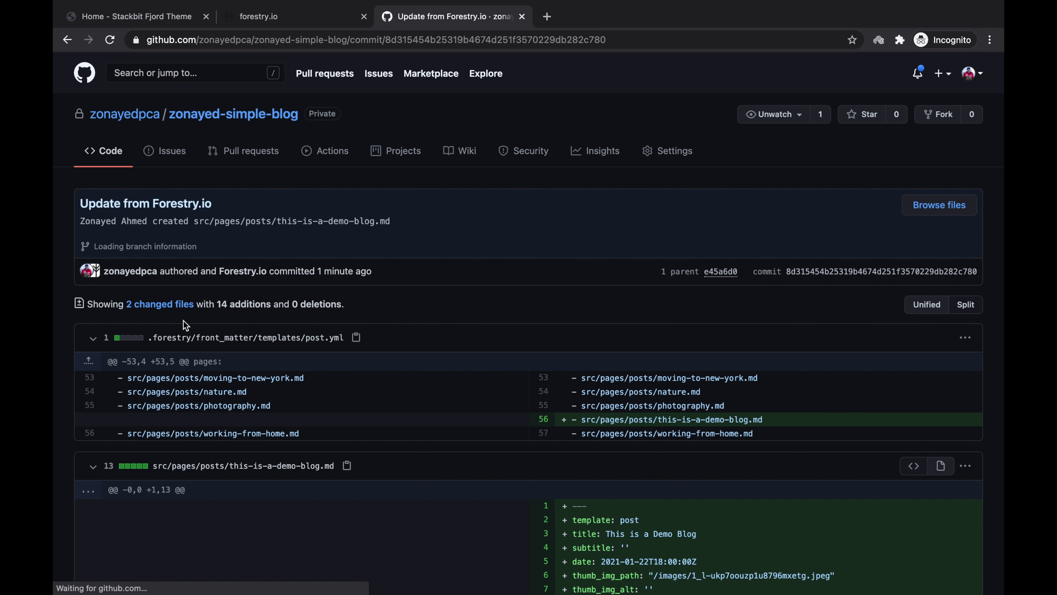
scroll(53, 355, down, 5)
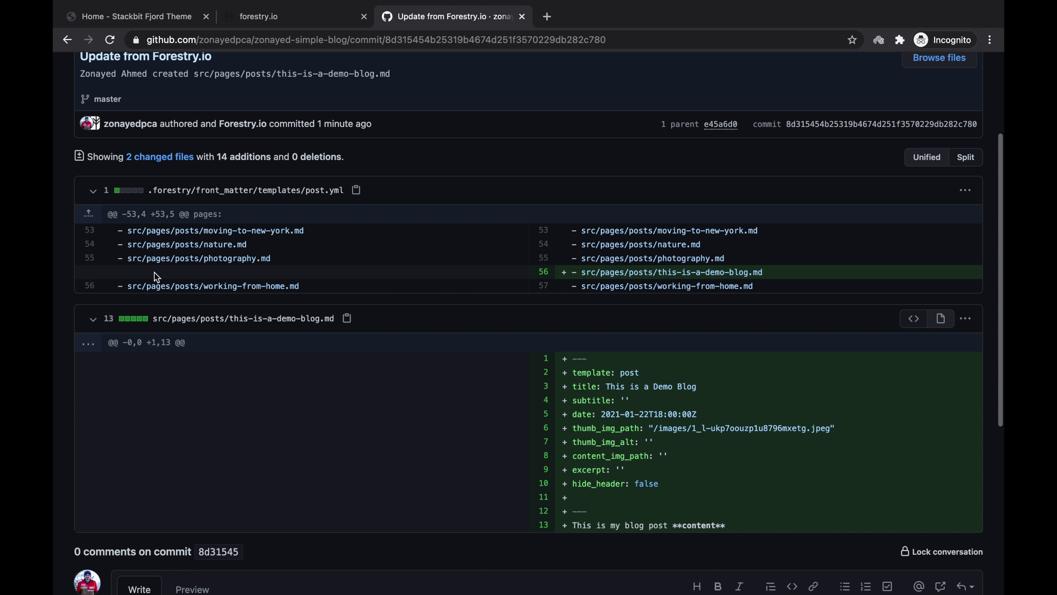
drag(767, 275, 662, 275)
scroll(662, 275, down, 2)
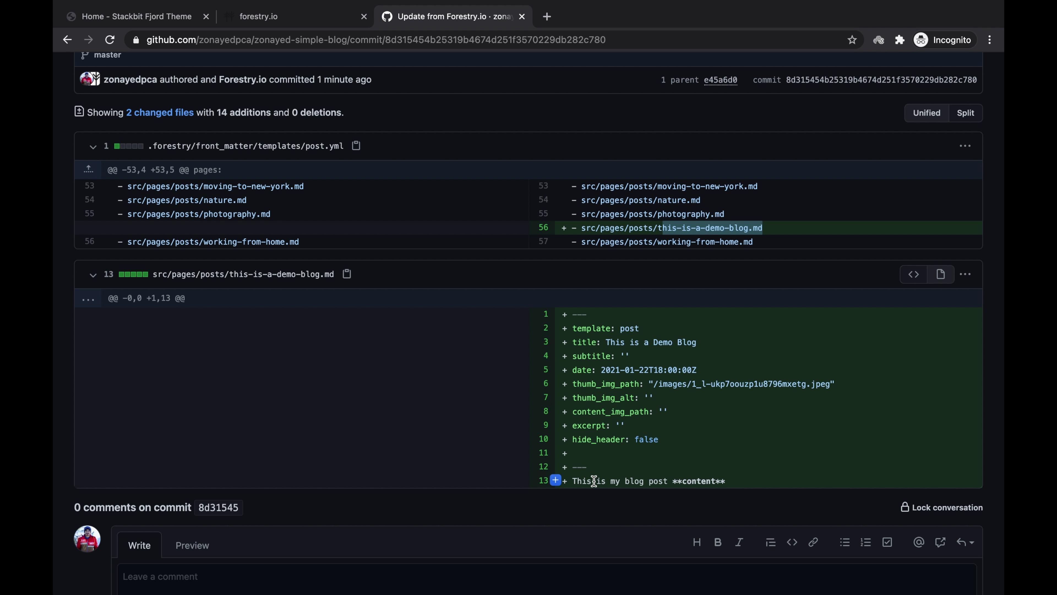
drag(572, 481, 726, 489)
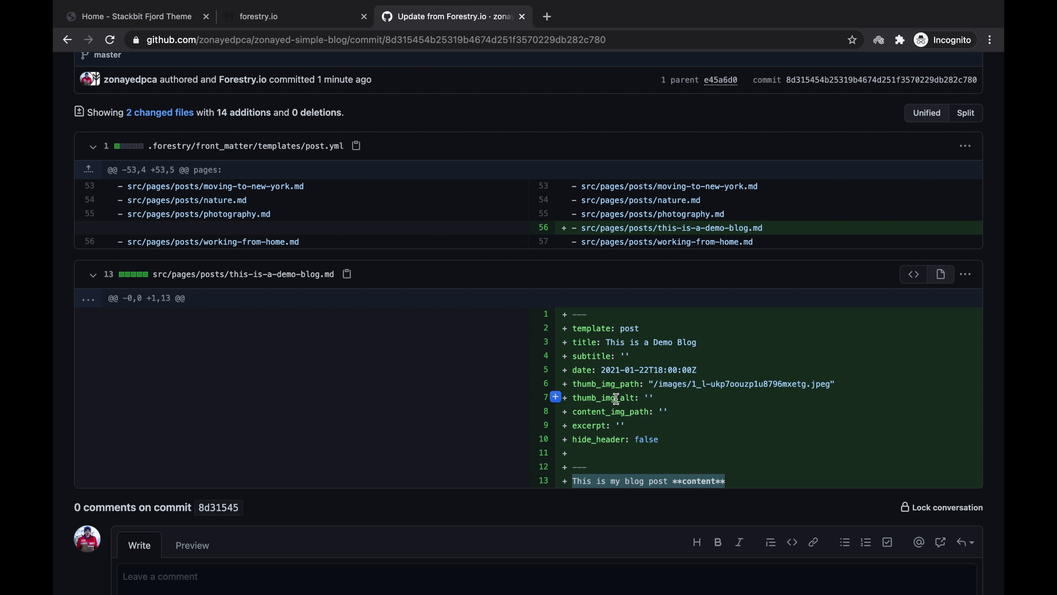
scroll(616, 399, up, 5)
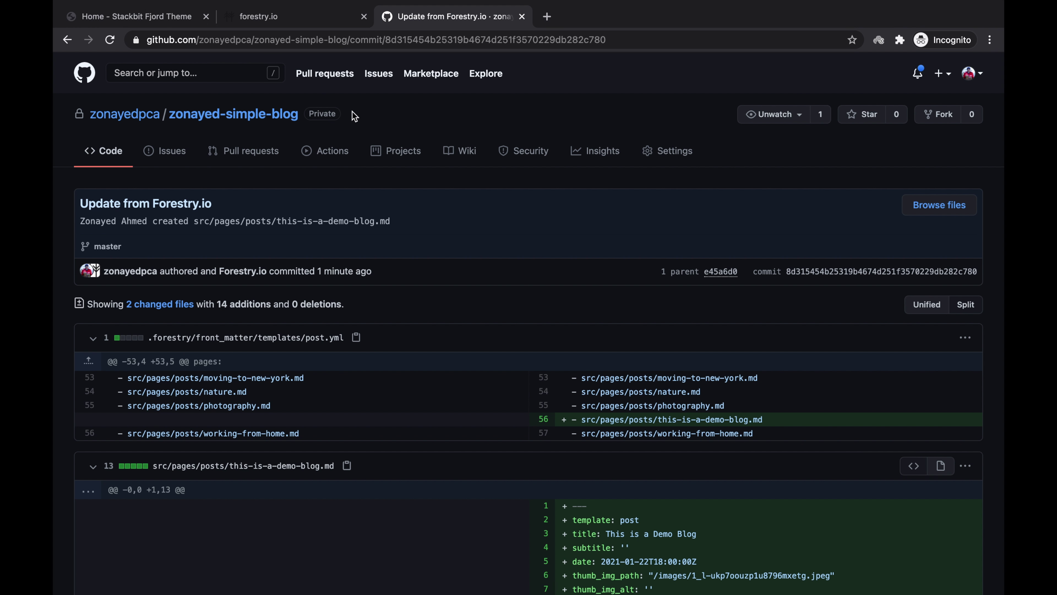
Reload the live Netlify blog and check the "This is a Demo Blog" post and its home feed entry against the document in Forestry.
click(154, 18)
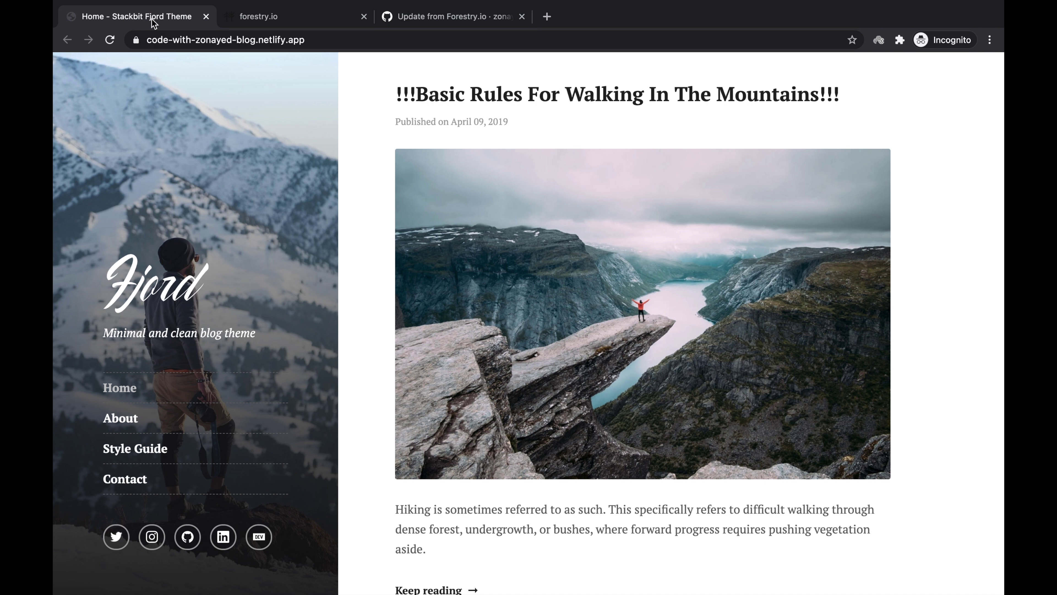
key(super+r)
click(462, 107)
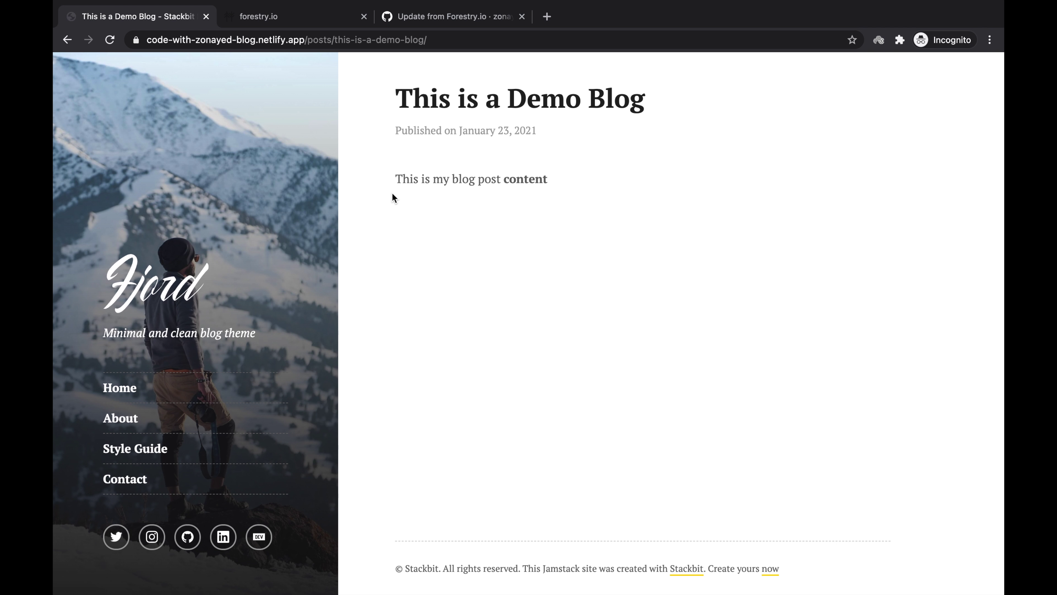
drag(400, 98, 644, 106)
drag(551, 184, 361, 207)
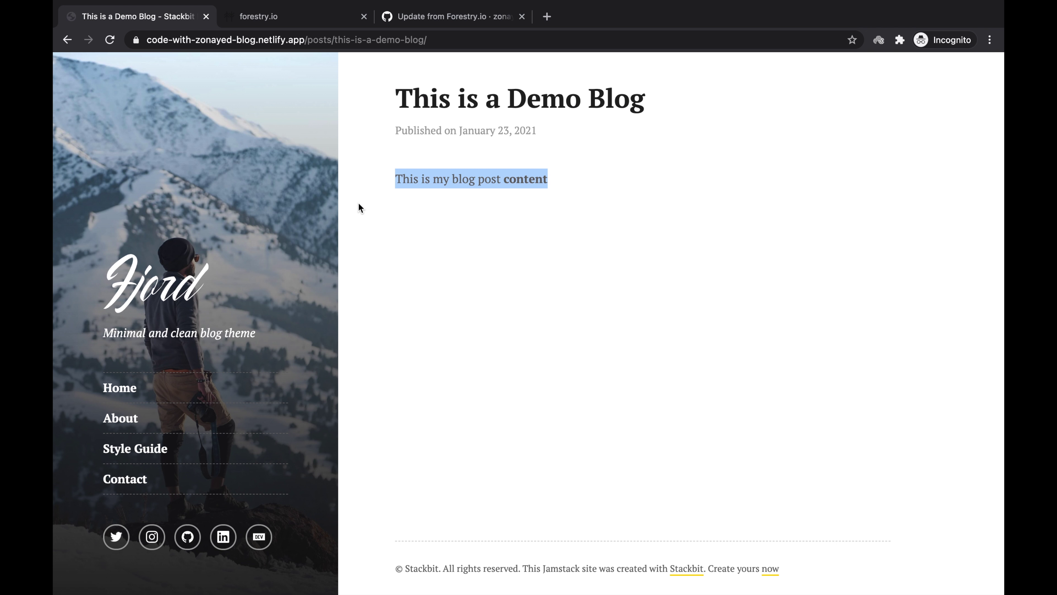
click(131, 397)
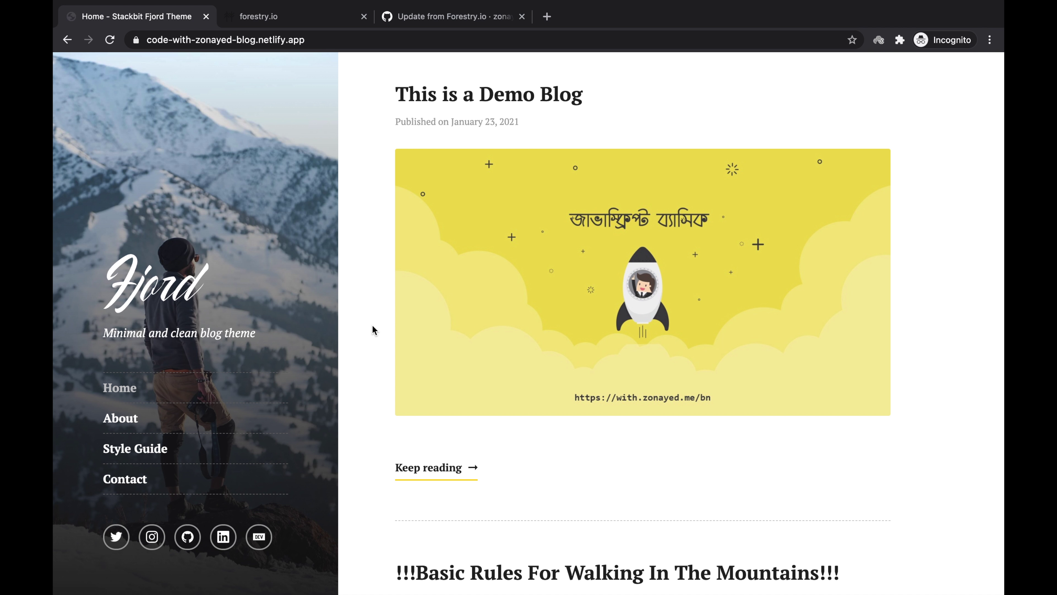
click(304, 25)
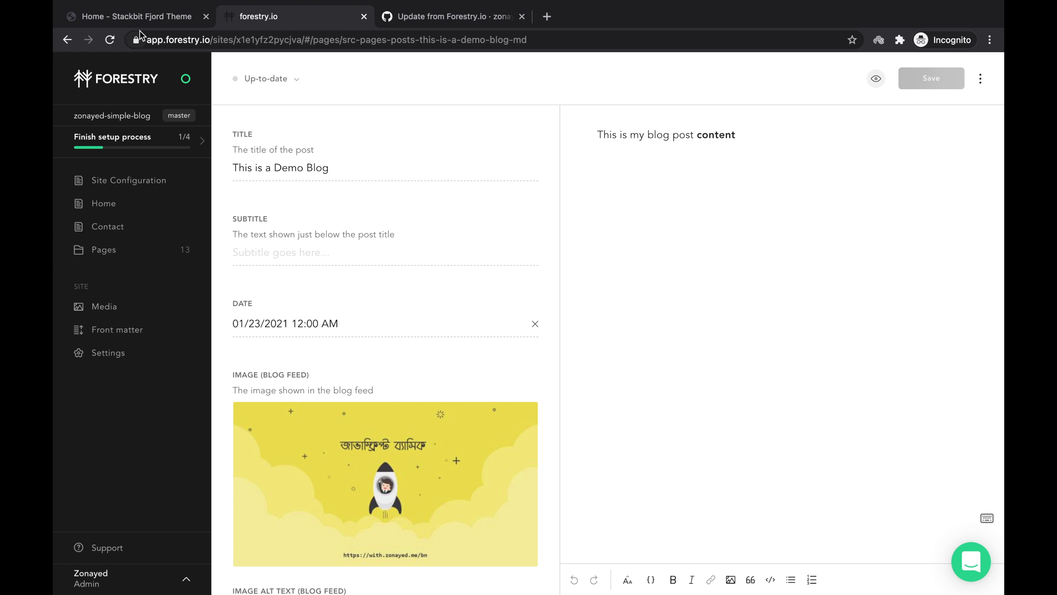
click(143, 21)
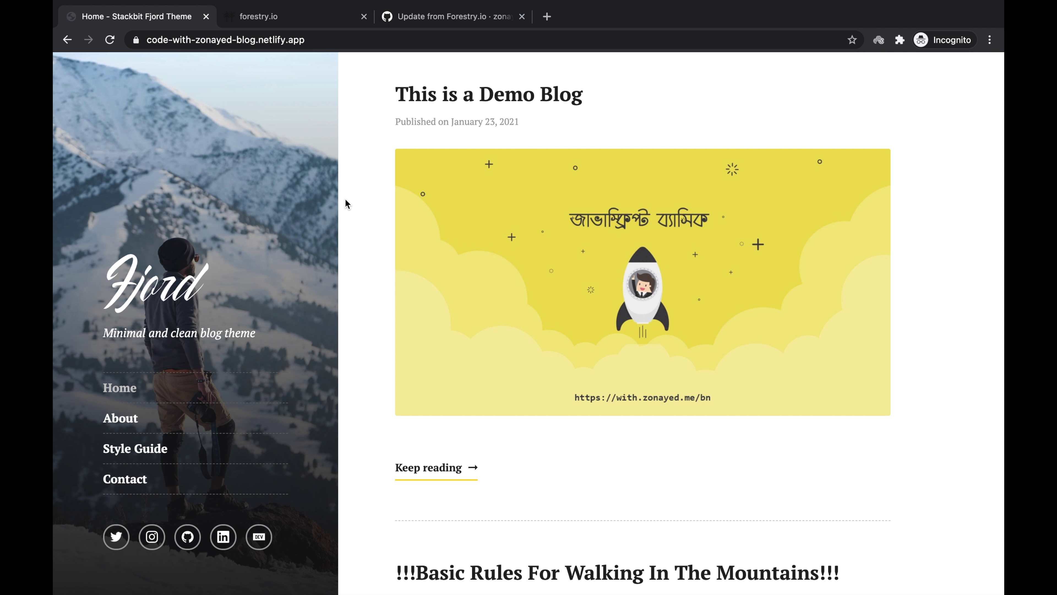
View the article "My Way to Relax in Nature and Stress Less" from the live feed, return to all articles and reopen it.
scroll(391, 384, down, 5)
scroll(391, 384, down, 15)
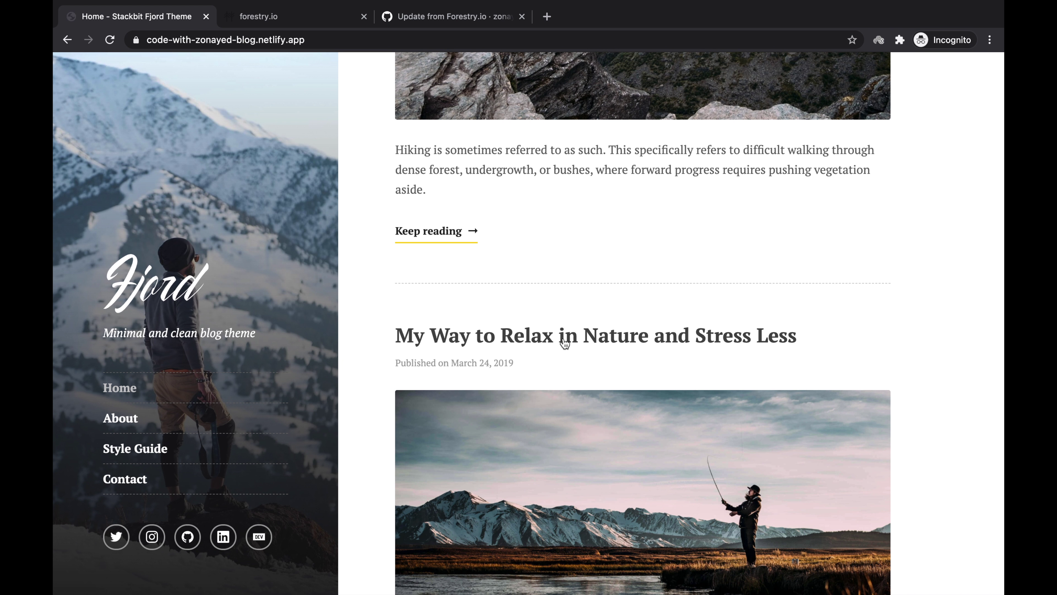
click(477, 337)
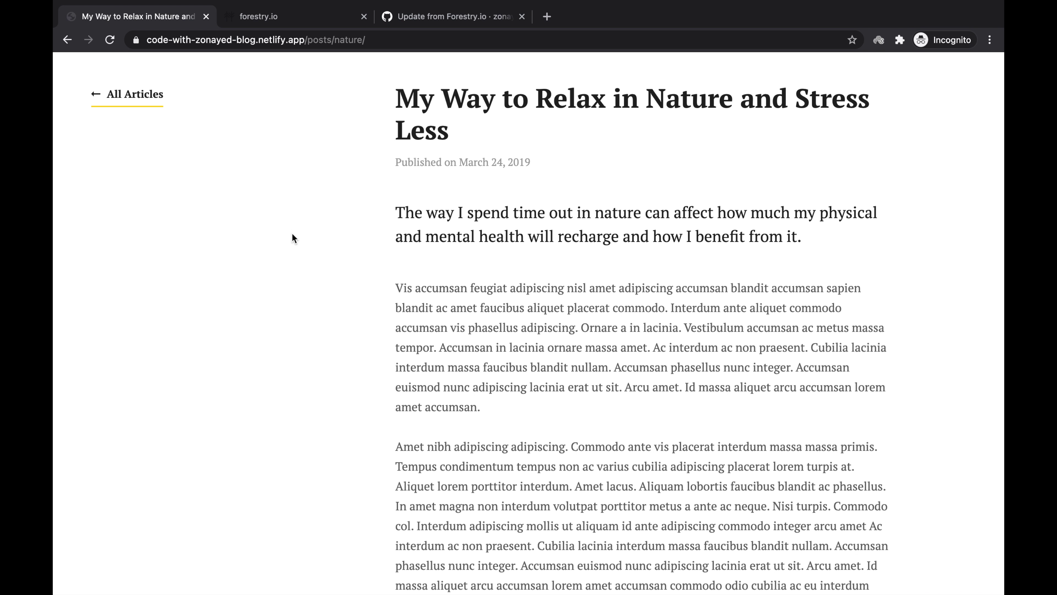
click(125, 95)
scroll(421, 325, down, 15)
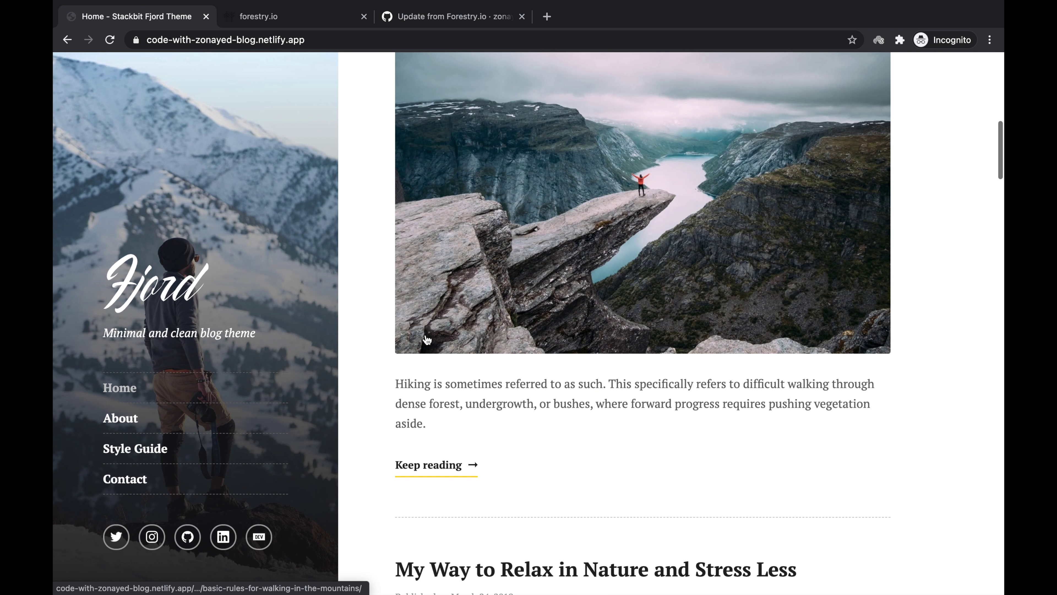
scroll(422, 325, down, 5)
click(429, 383)
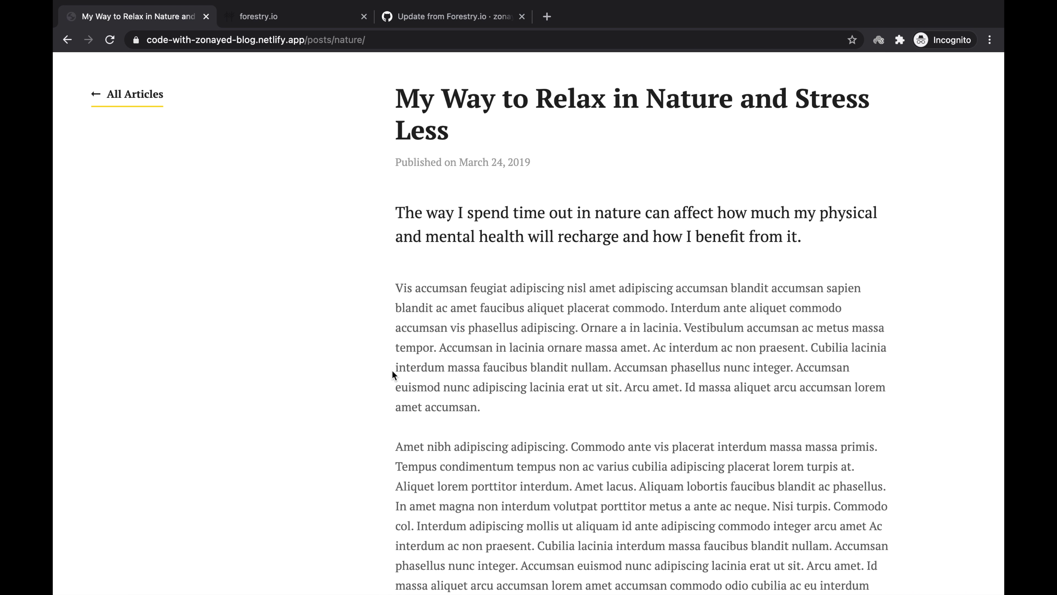